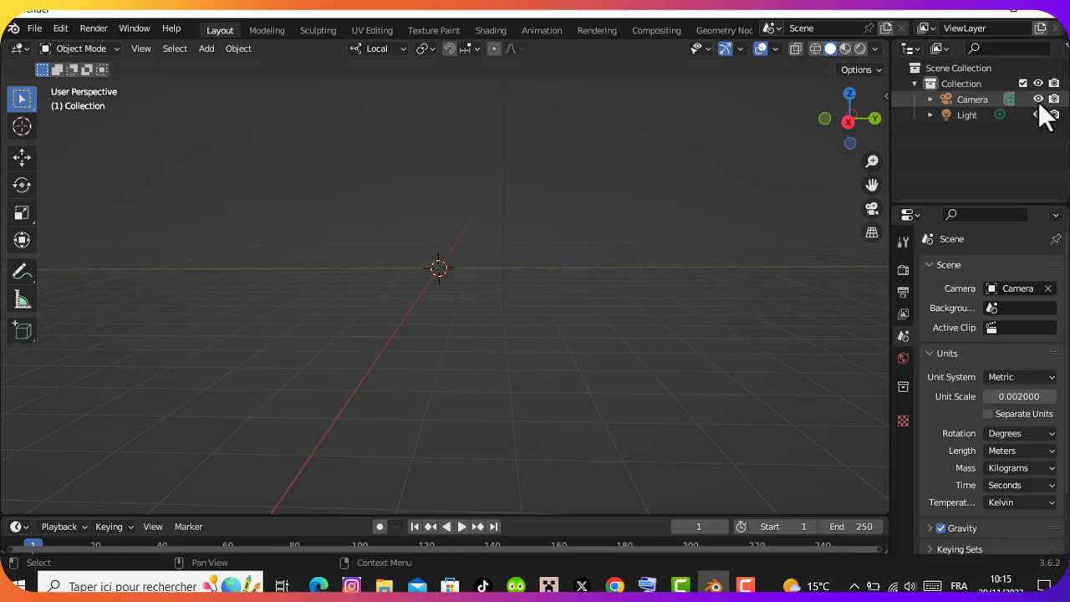
Hide the camera and the light in the viewport
left_click(1037, 99)
left_click(1038, 114)
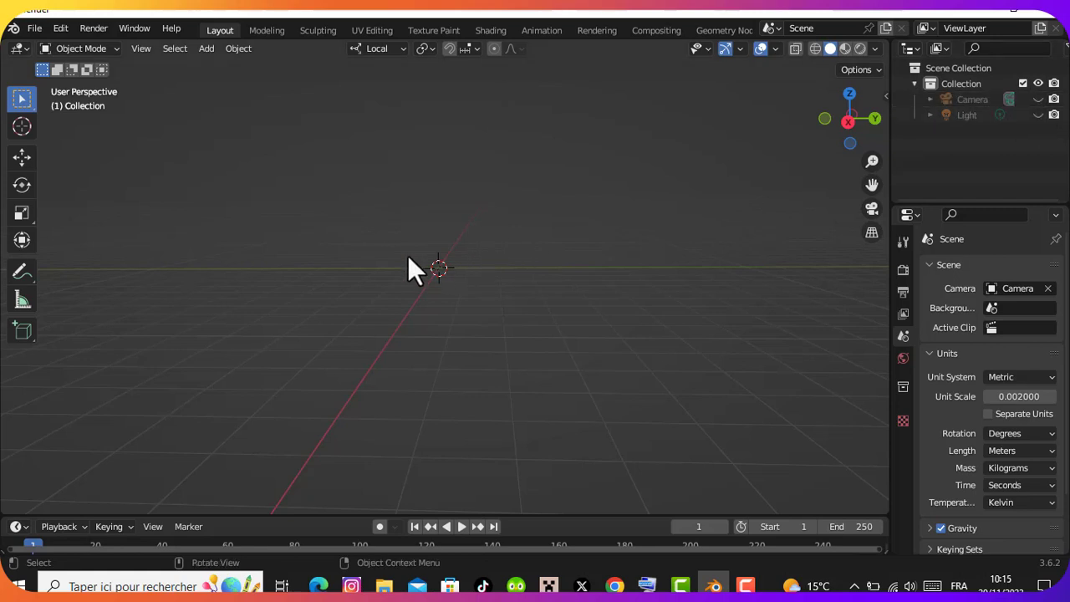
Add a Ball metaball at the world origin and scale it up uniformly to a little under twice its size
key("shift+a")
mouse_move(372, 302)
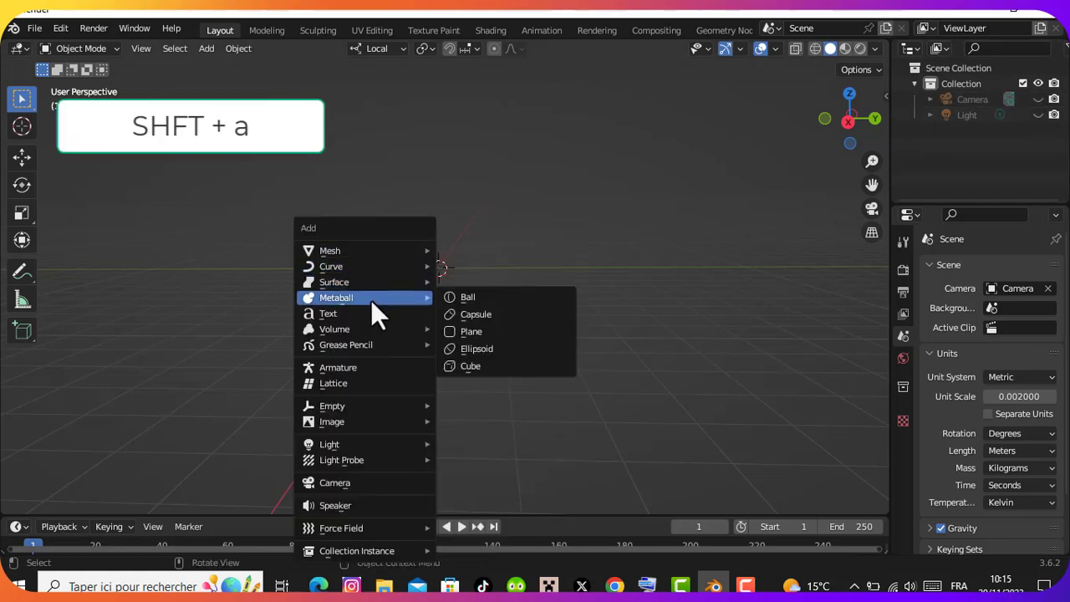
left_click(447, 300)
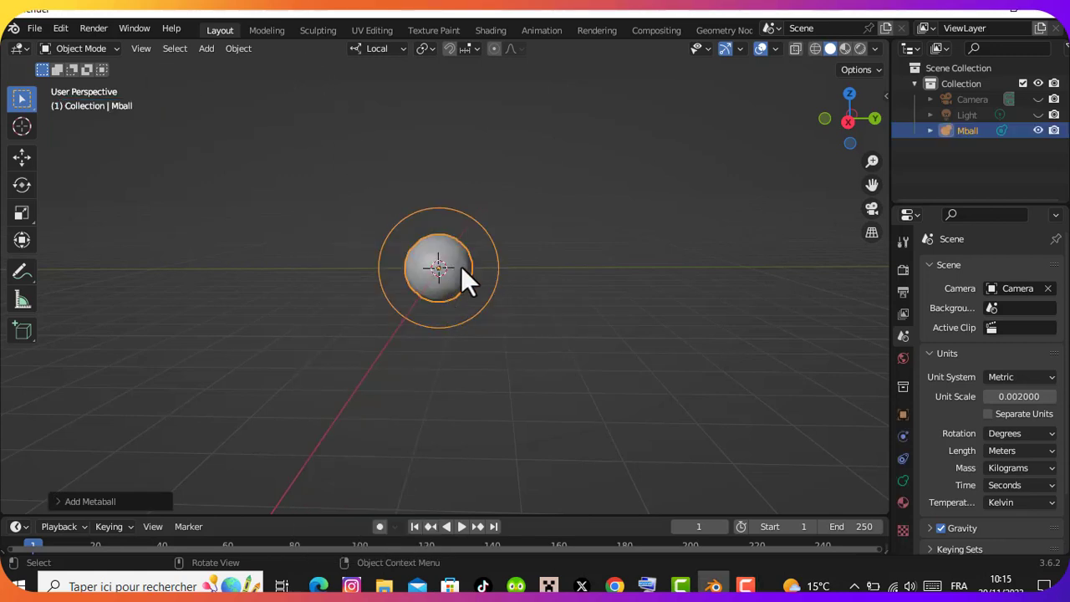
key("s")
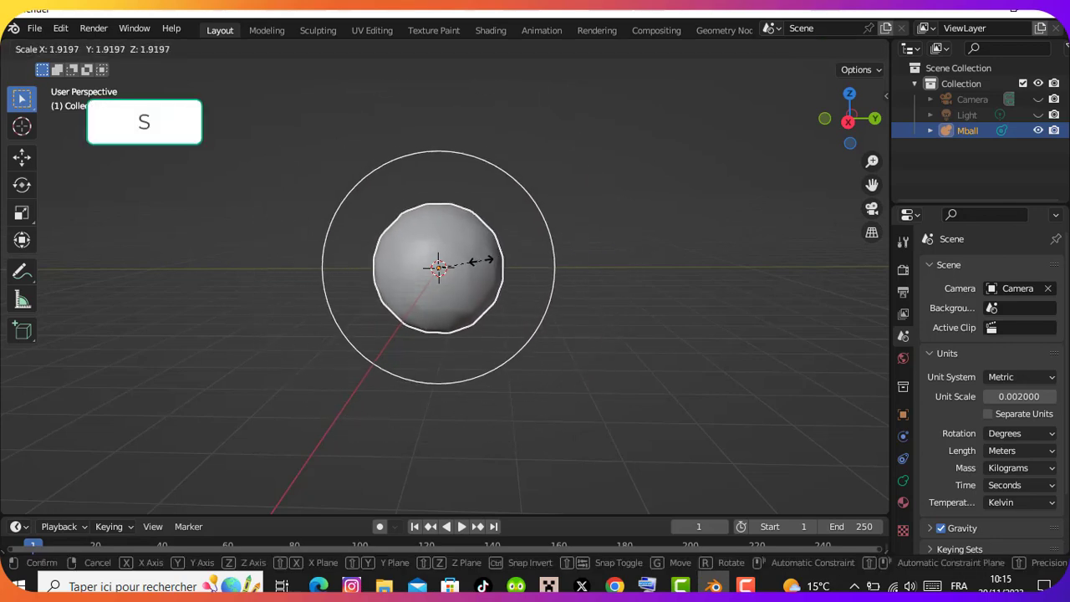
left_click(478, 266)
Duplicate the metaball twice, placing one copy slightly offset from the original and the other beside it along the Y axis
key("shift+d")
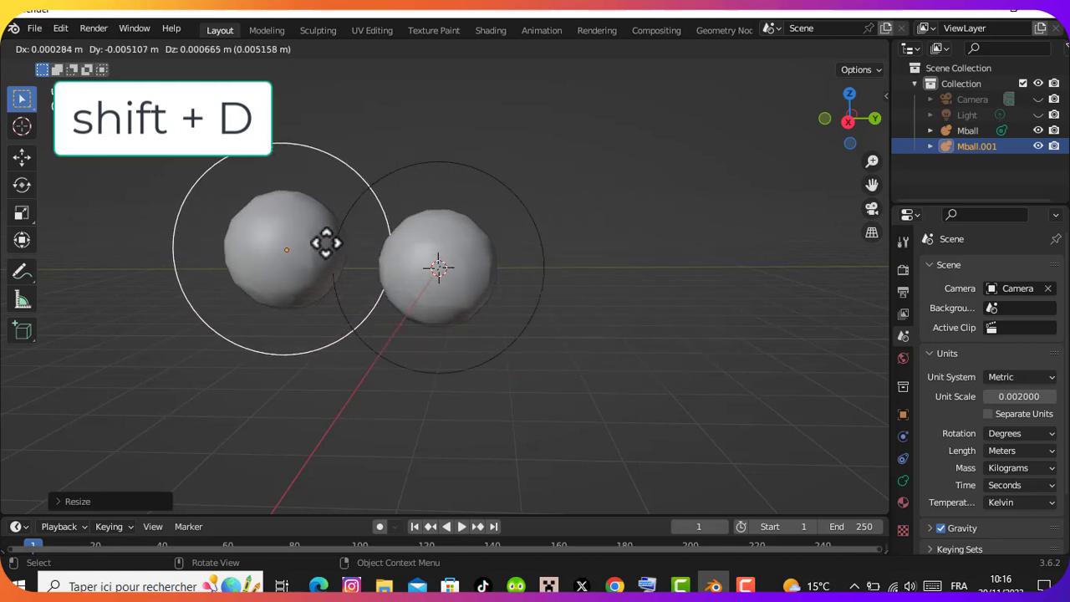
left_click(471, 253)
key("shift+d")
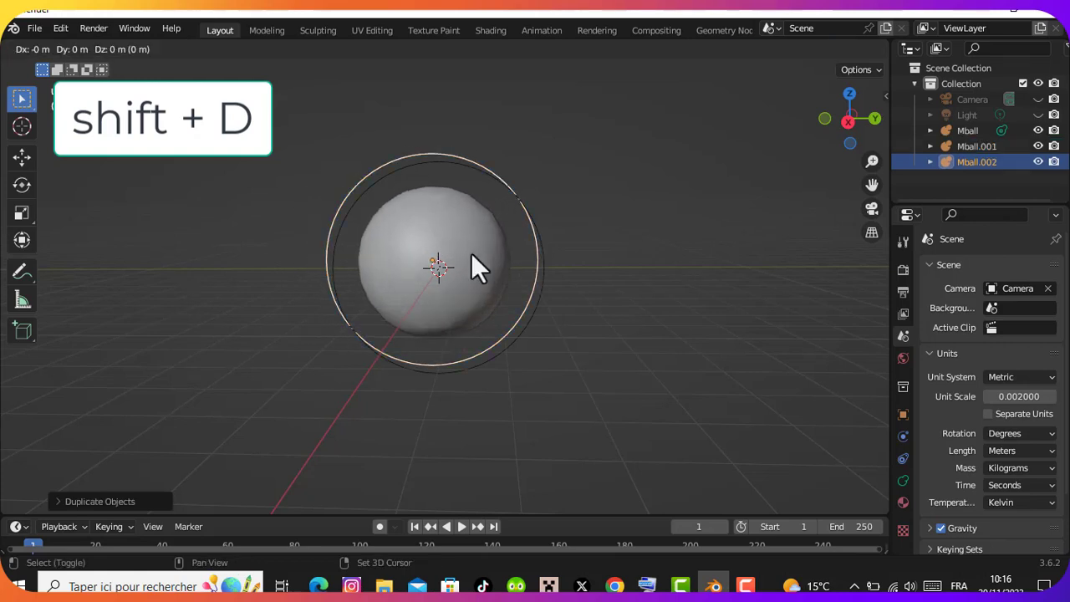
left_click(523, 253)
key("shift+s")
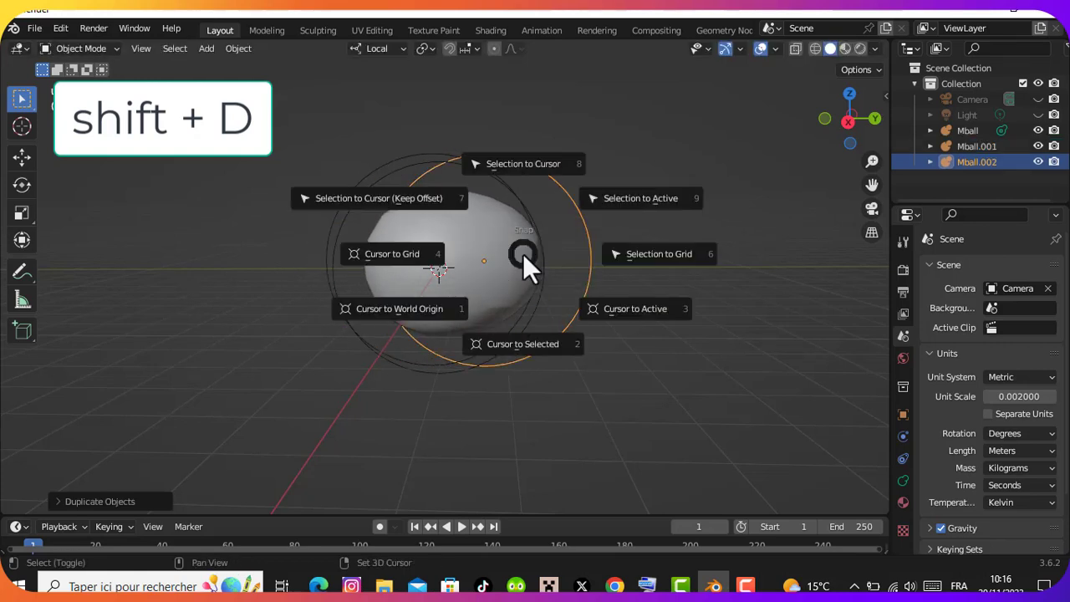
left_click(702, 125)
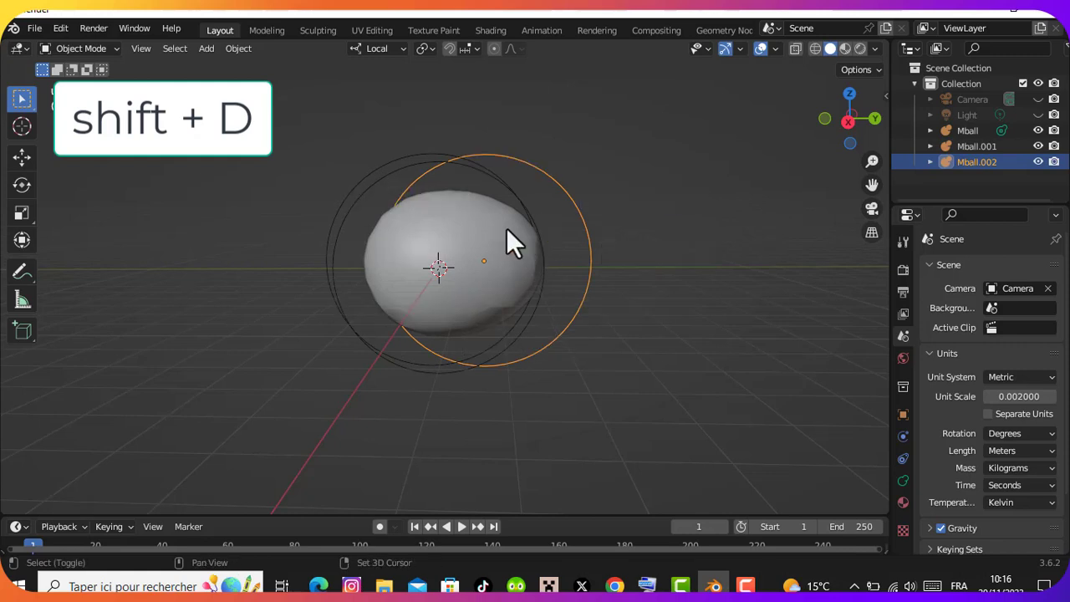
Duplicate the metaball three more times to form the cloud's upper bumps: upper right, upper middle and upper left
key("shift+d")
left_click(567, 184)
key("shift+d")
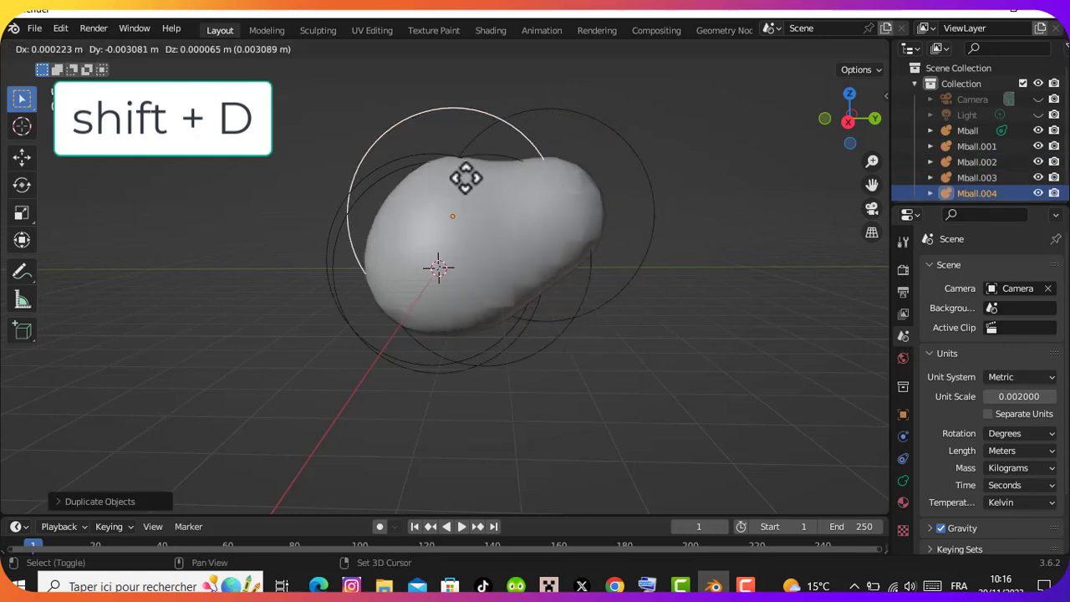
left_click(450, 177)
key("shift+d")
left_click(346, 173)
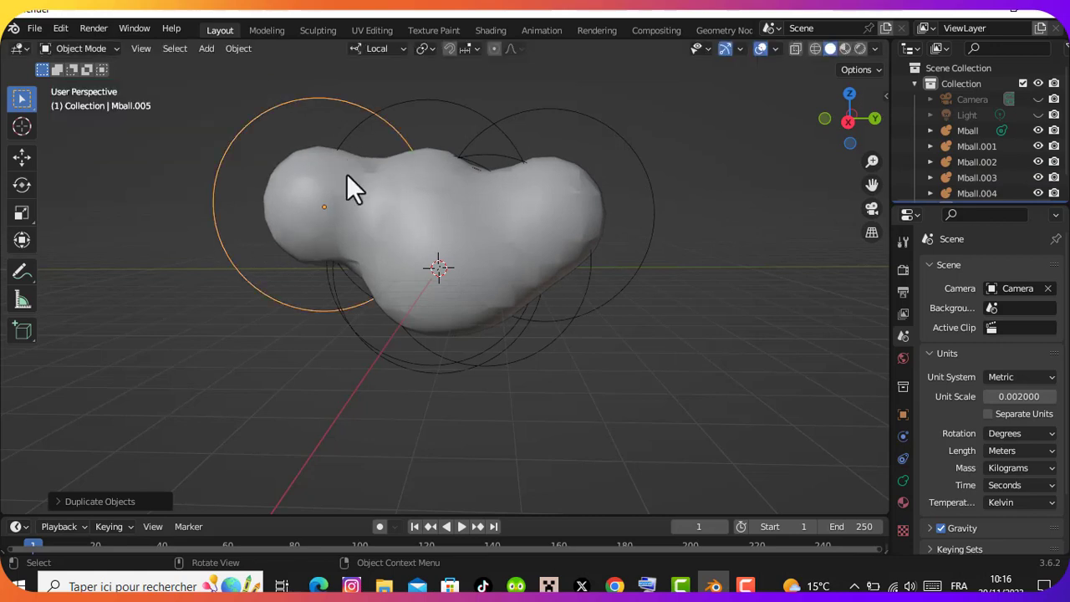
Add three more metaball duplicates at the cloud's left end, lower left and lower middle
key("shift+d")
left_click(281, 242)
key("shift+d")
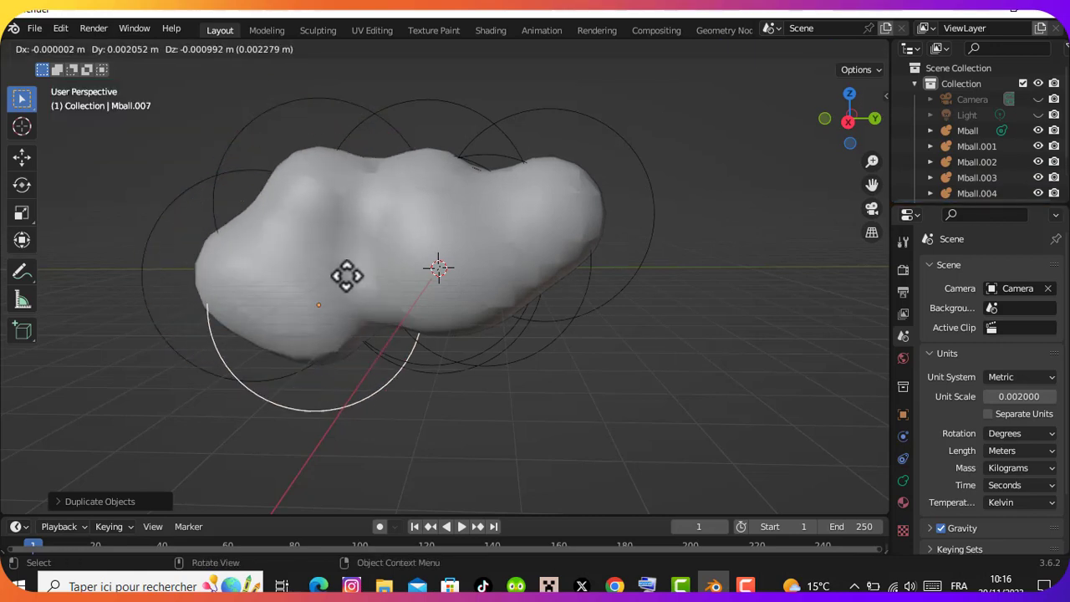
left_click(359, 291)
key("shift+d")
left_click(452, 318)
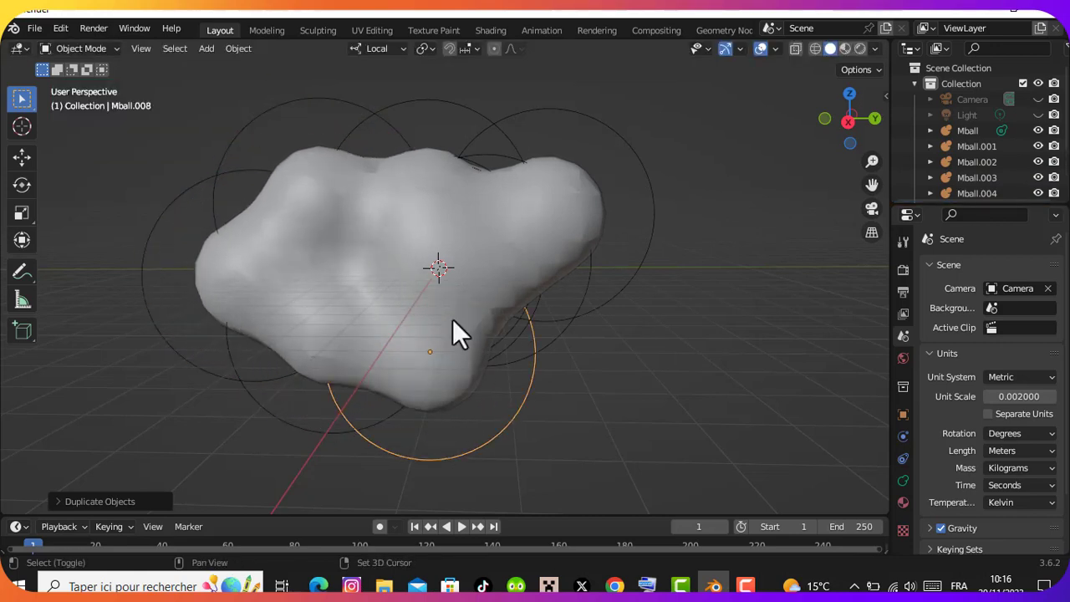
Complete the cloud outline with two more metaball duplicates at its lower right and right end
key("shift+d")
left_click(553, 316)
key("shift+d")
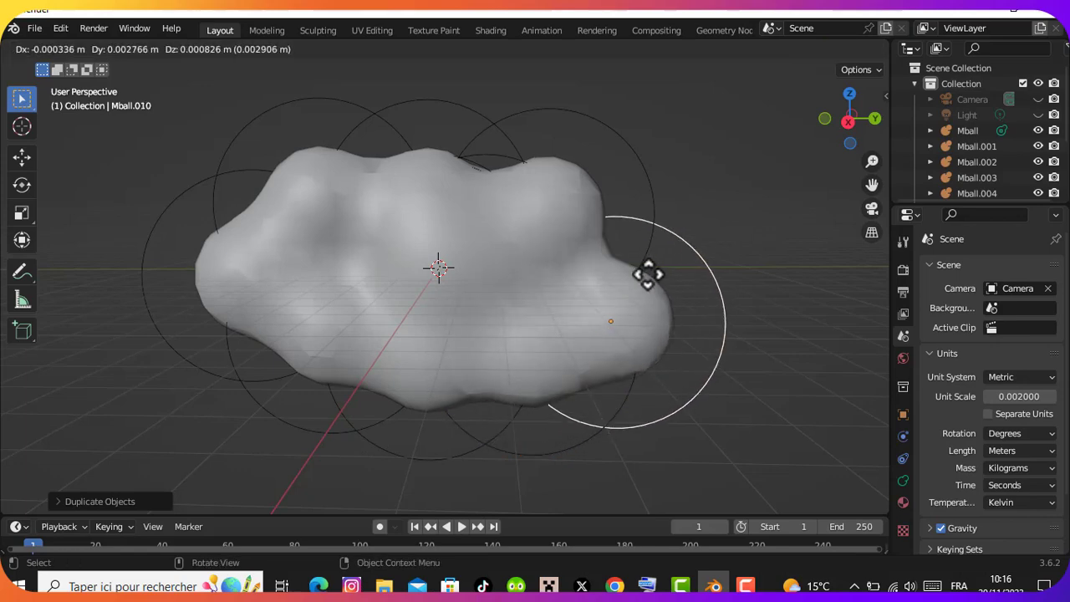
left_click(661, 251)
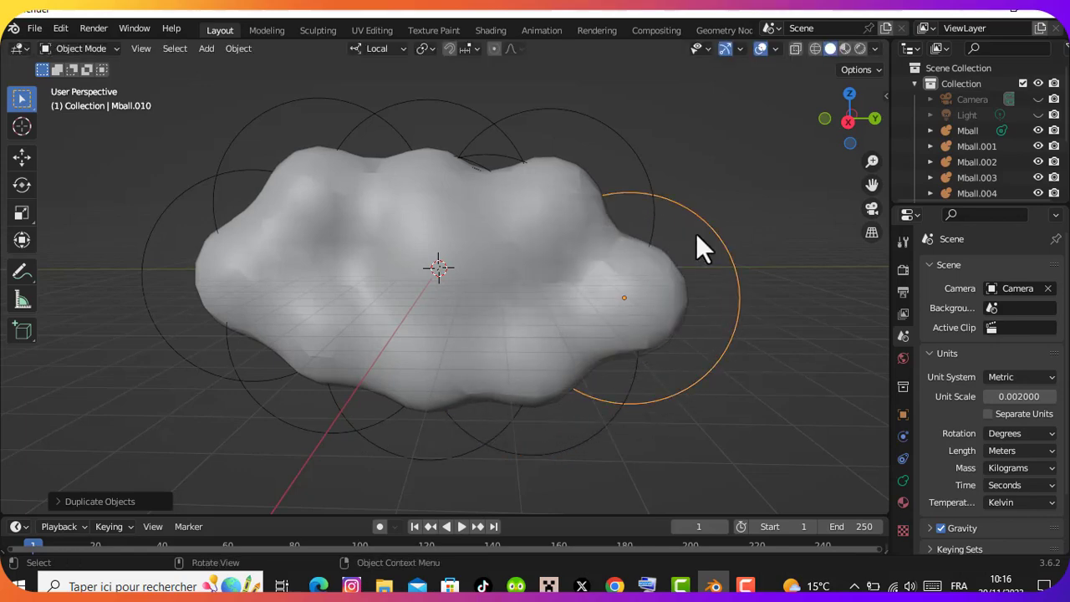
mouse_move(844, 125)
left_mouse_down()
mouse_move(769, 131)
mouse_move(878, 126)
mouse_move(790, 104)
mouse_move(845, 117)
mouse_move(824, 123)
left_mouse_up()
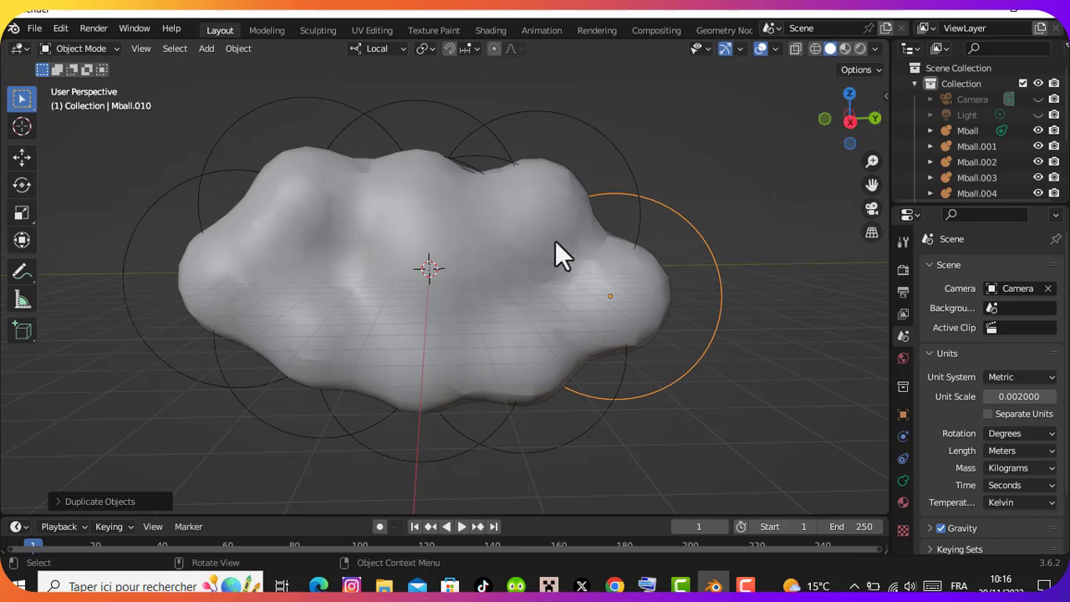
Select all the metaballs and convert them into a single mesh with Visual Geometry to Mesh
key("a")
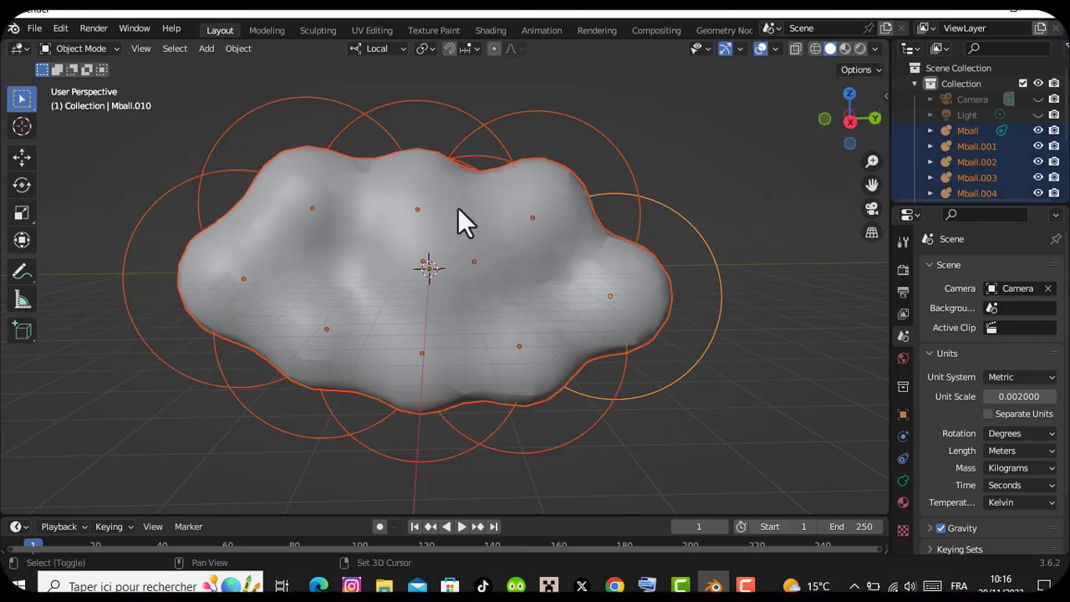
key("shift+a")
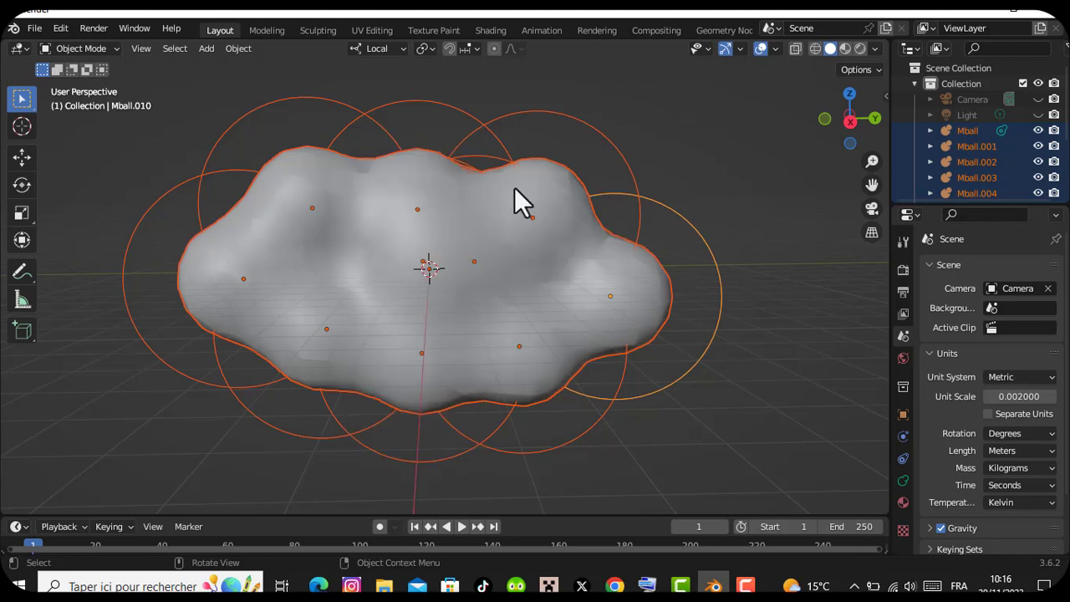
key("ctrl+a")
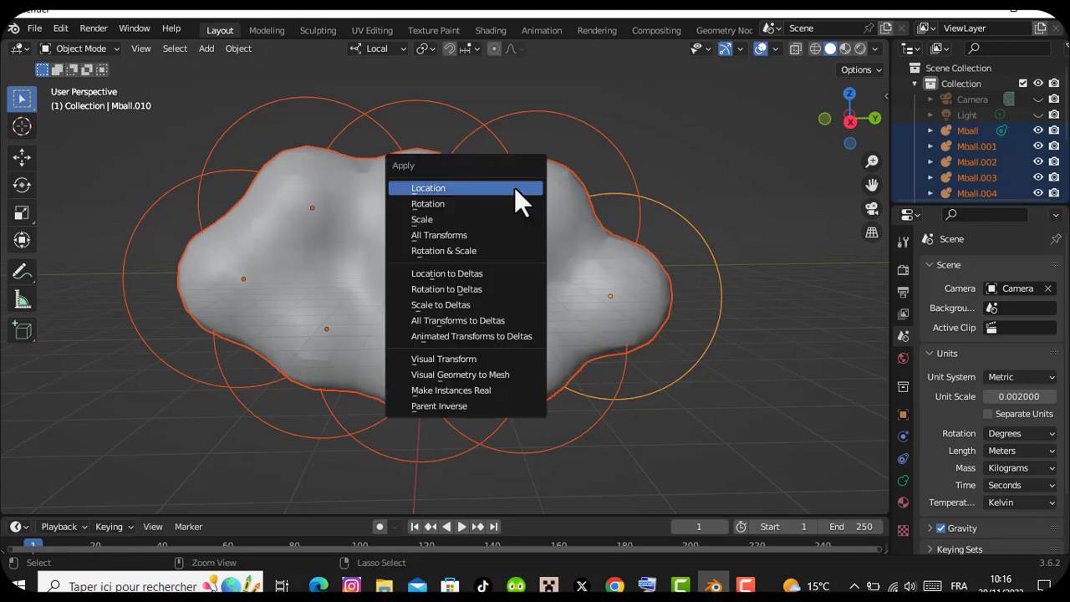
left_click(469, 374)
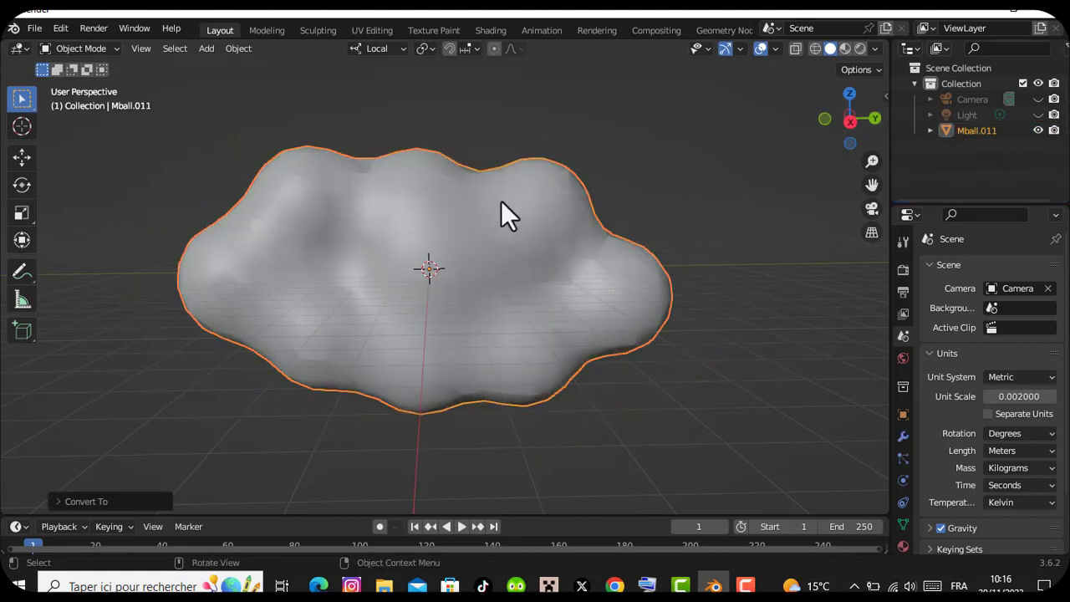
Add an empty Volume object to the scene
key("shift+a")
mouse_move(452, 221)
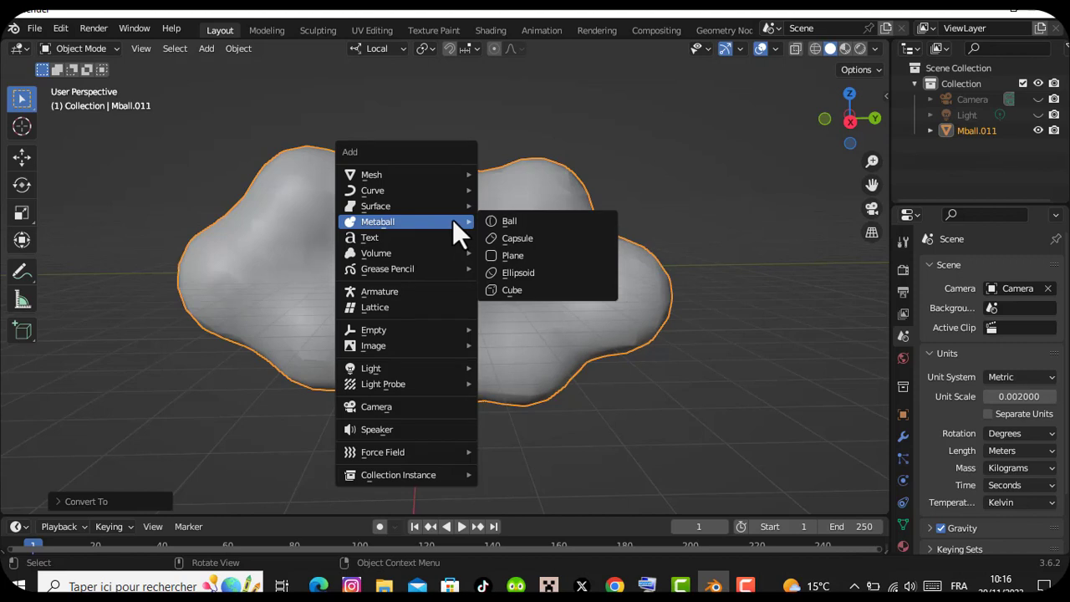
mouse_move(448, 255)
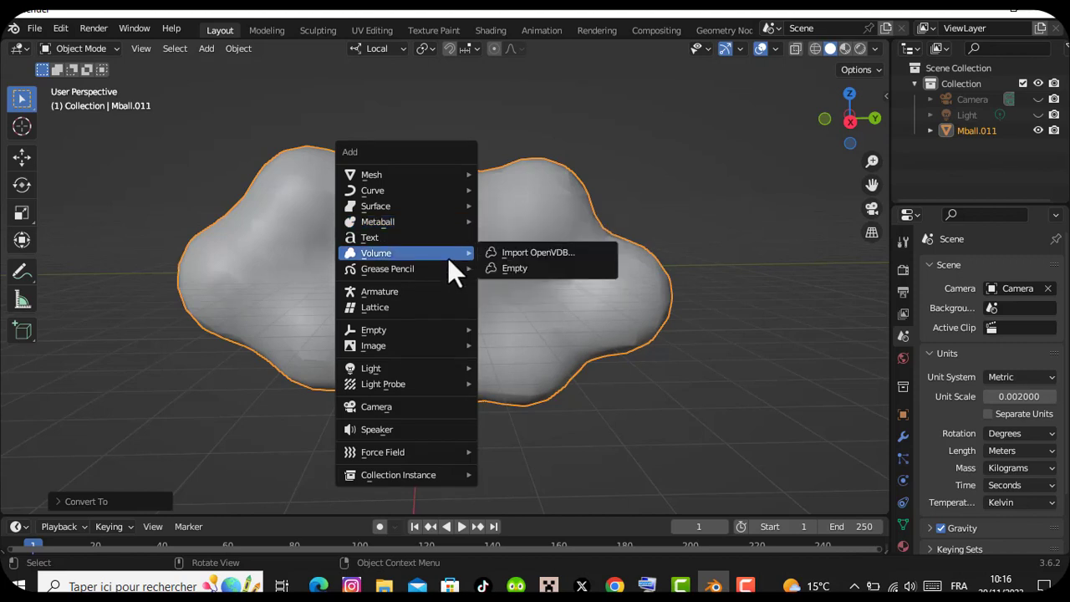
left_click(520, 269)
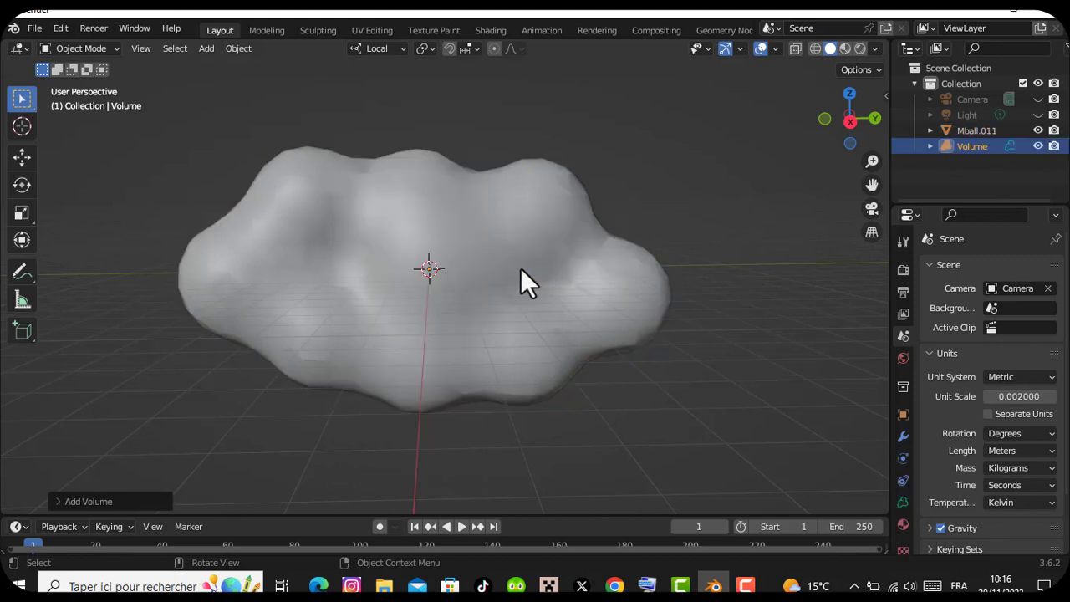
Give the Volume object a Mesh to Volume modifier with the cloud mesh Mball.011 as its source object
left_click(903, 437)
left_click(1004, 268)
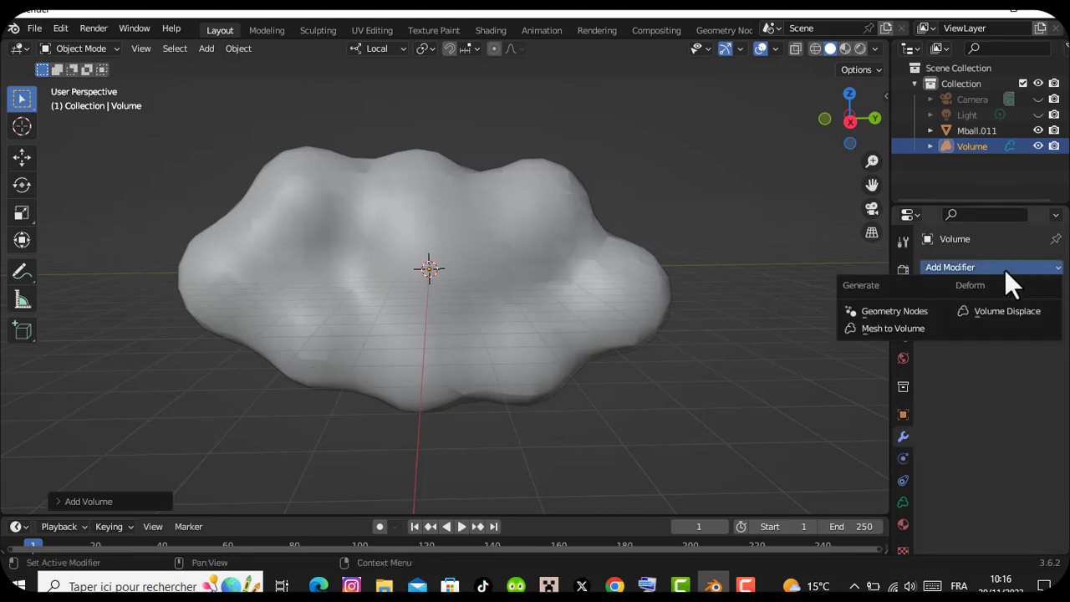
left_click(872, 331)
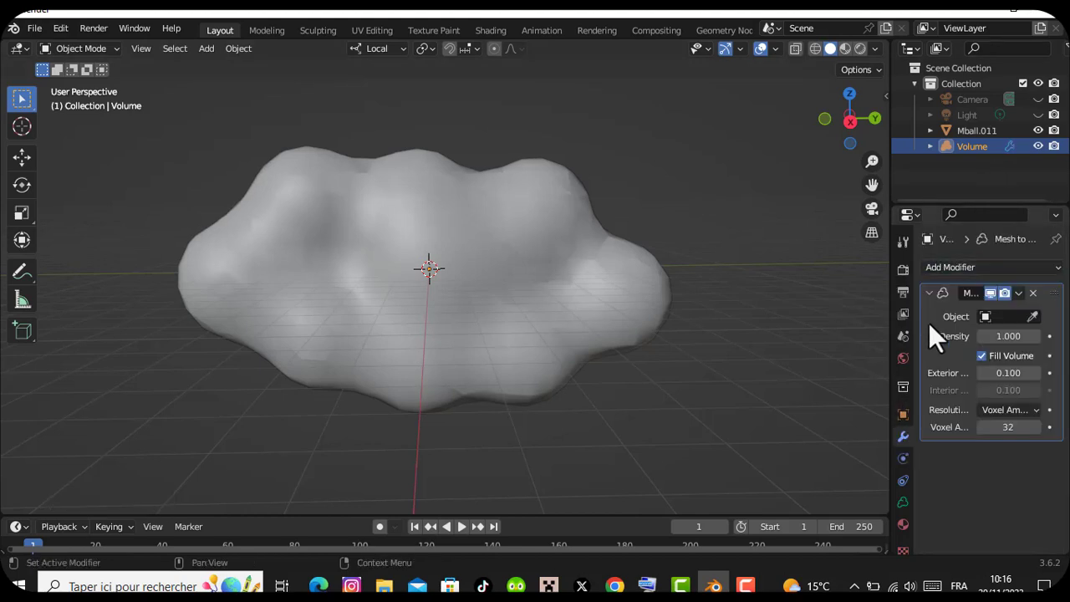
left_click(1033, 317)
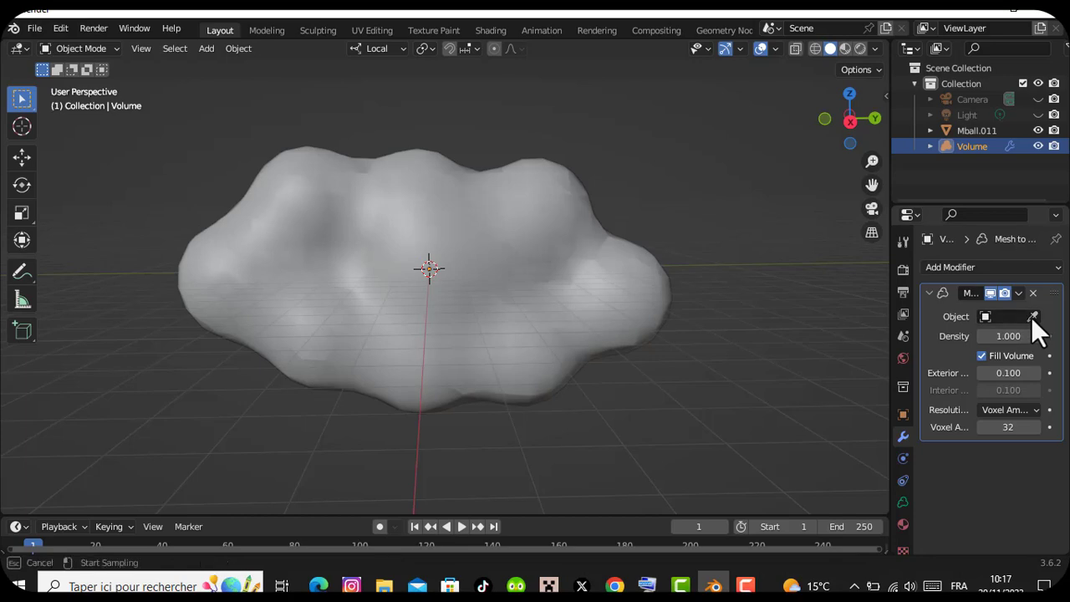
left_click(499, 222)
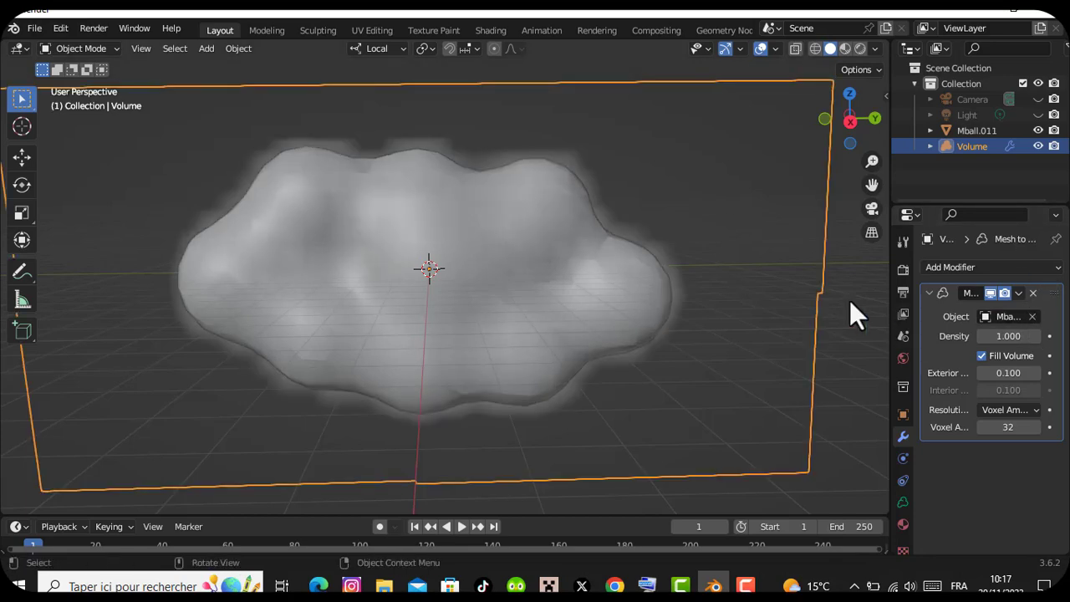
Temporarily hide the cloud mesh to inspect the volume on its own, and show the mesh again
left_click_drag(872, 159, 873, 205)
left_click_drag(830, 99, 962, 112)
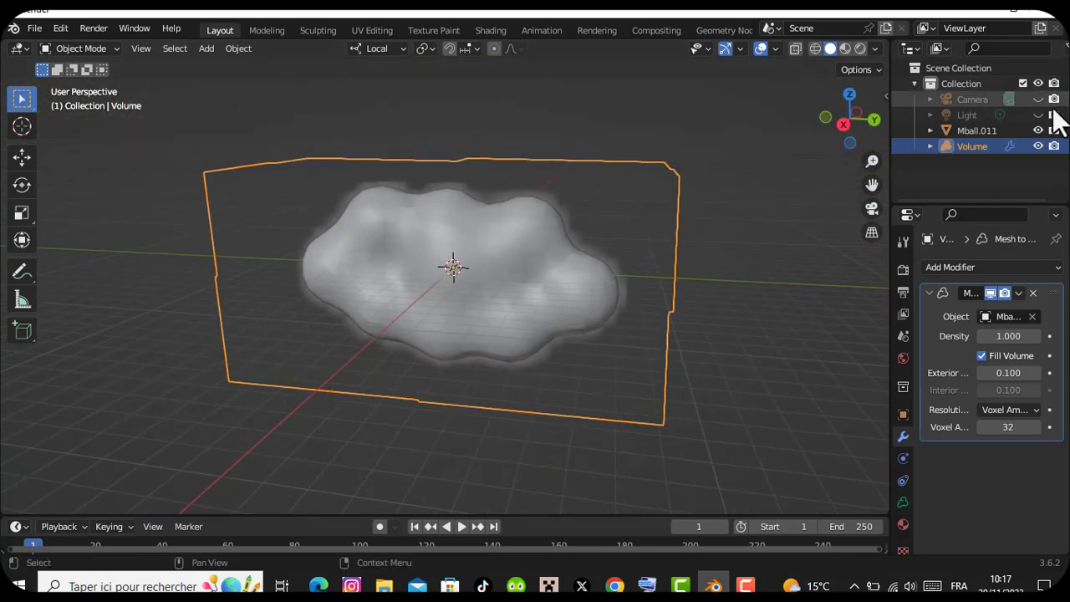
left_click(1038, 130)
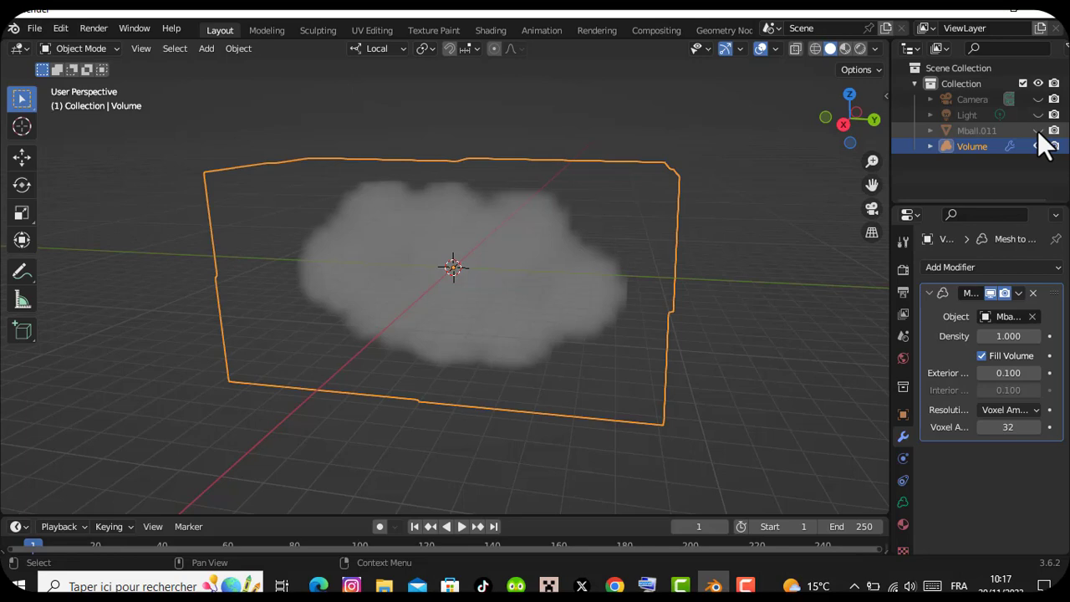
left_click(1038, 130)
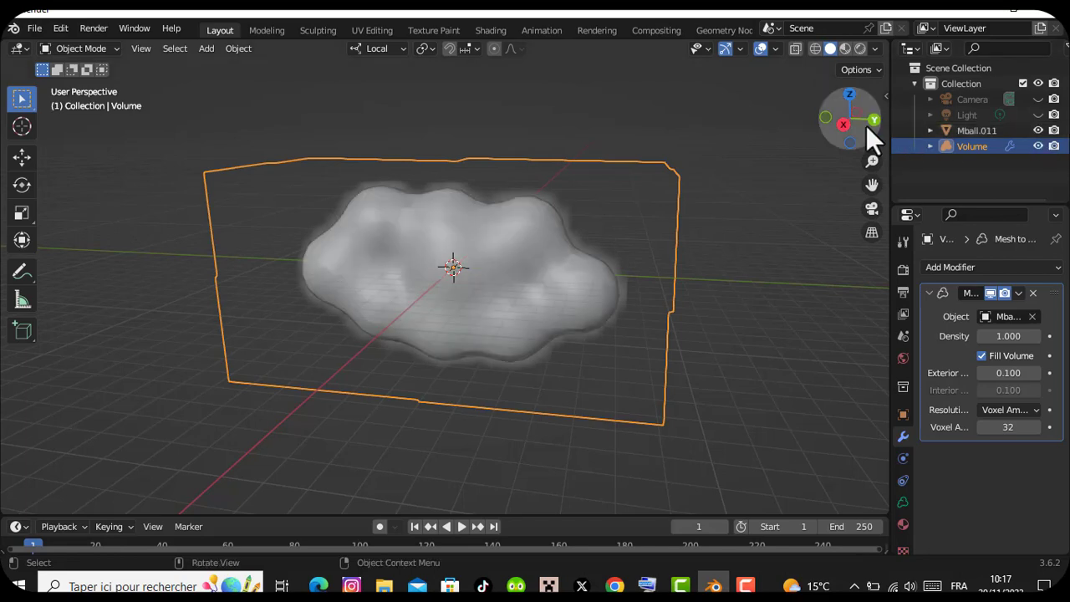
Set the Mesh to Volume modifier's density to 3.1 and its exterior band width to 0.3
mouse_move(867, 125)
left_mouse_down()
mouse_move(881, 156)
mouse_move(872, 158)
mouse_move(872, 139)
left_mouse_up()
mouse_move(1008, 337)
left_mouse_down()
mouse_move(1049, 338)
mouse_move(1008, 337)
left_mouse_up()
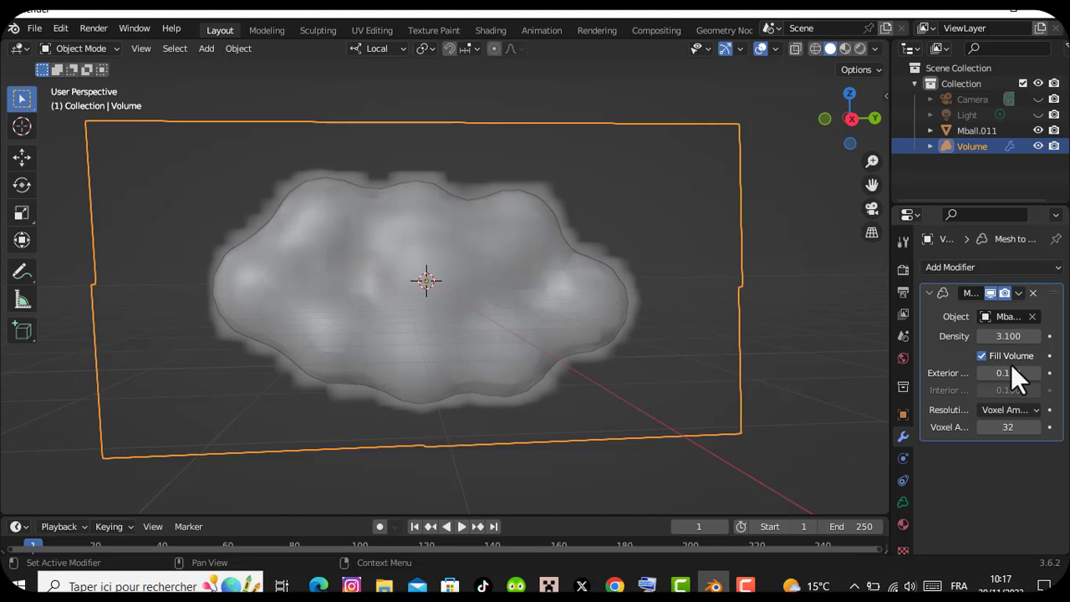
mouse_move(1007, 373)
left_mouse_down()
mouse_move(966, 373)
mouse_move(1037, 373)
mouse_move(1001, 373)
left_mouse_up()
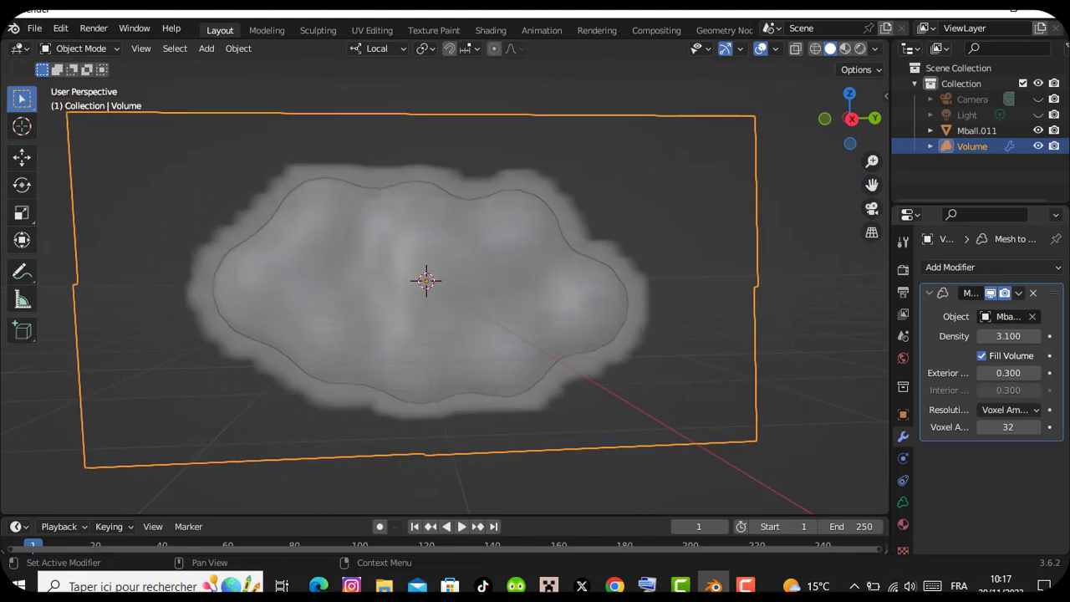
Hide the cloud mesh Mball.011 and set the Mesh to Volume modifier's voxel amount to 37
left_click(1039, 131)
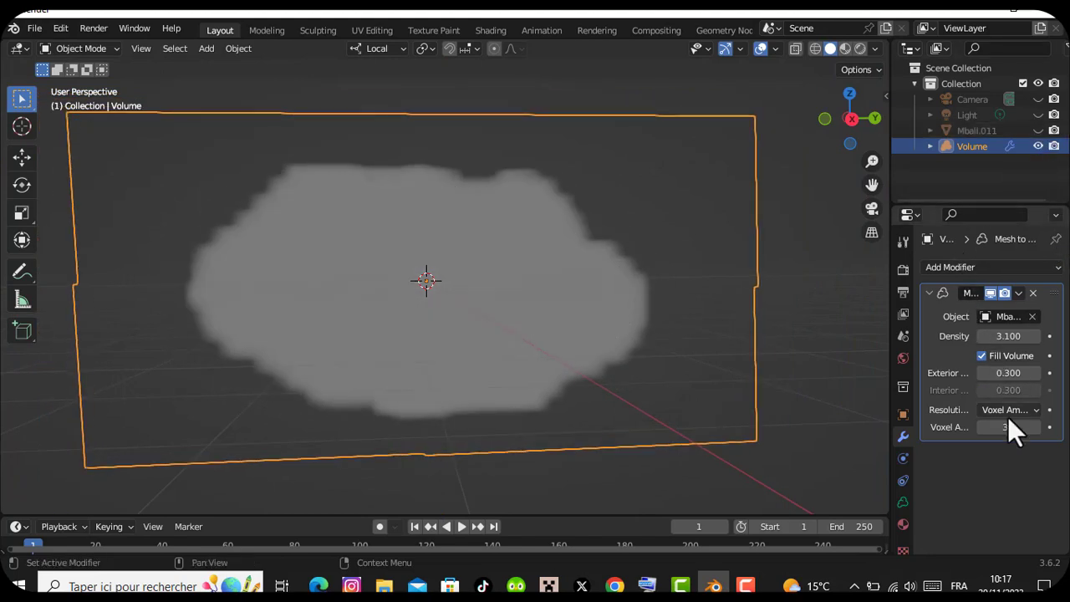
left_click_drag(999, 428, 1016, 428)
Add a Volume Displace modifier to the Volume object and bring its settings into view
left_click(992, 266)
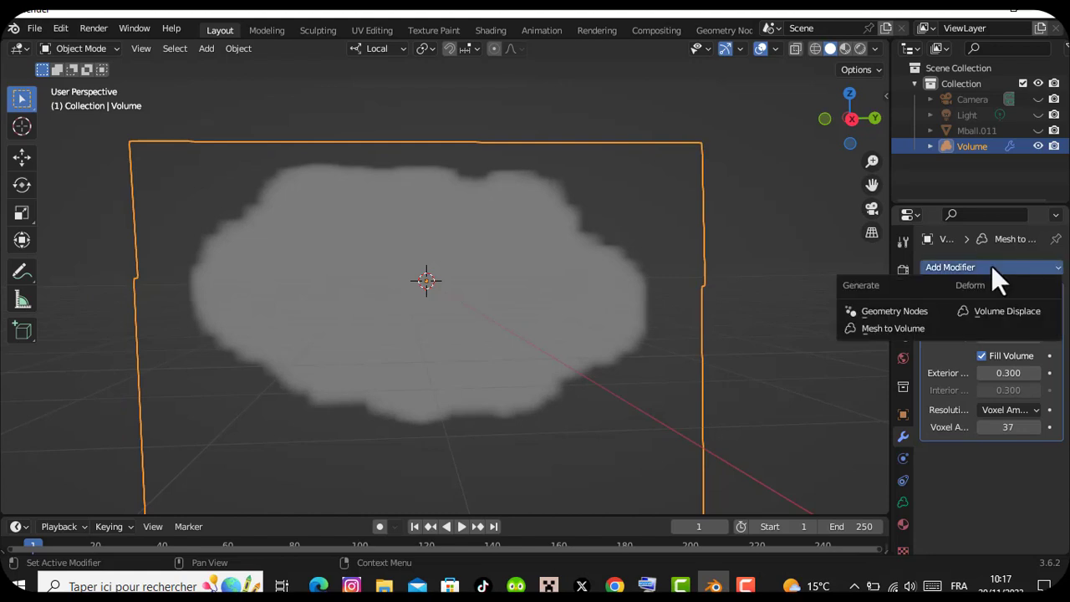
left_click(997, 314)
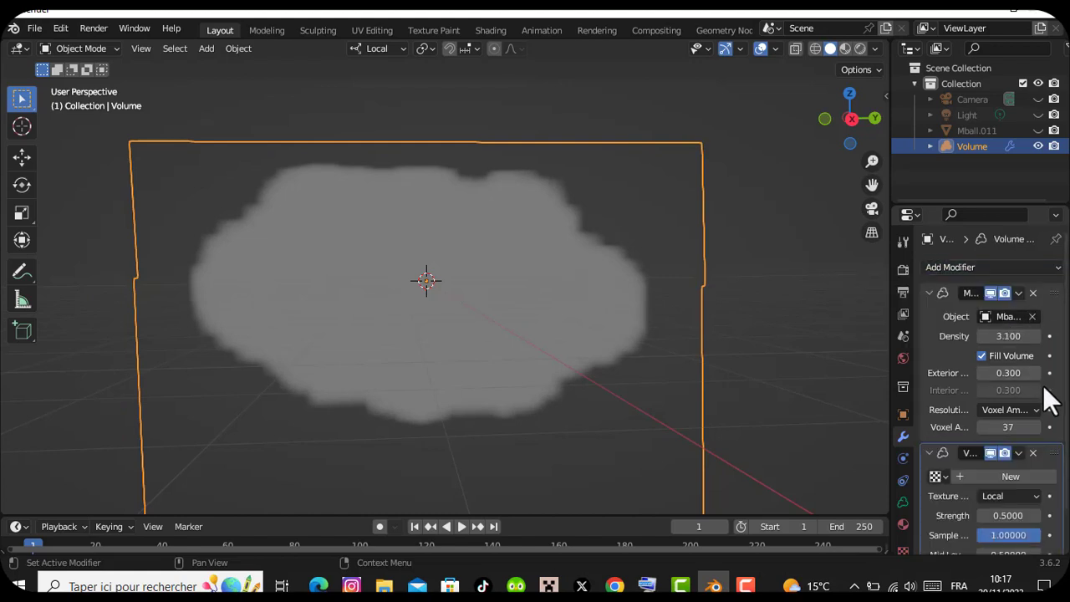
scroll(1057, 410, "down", 2)
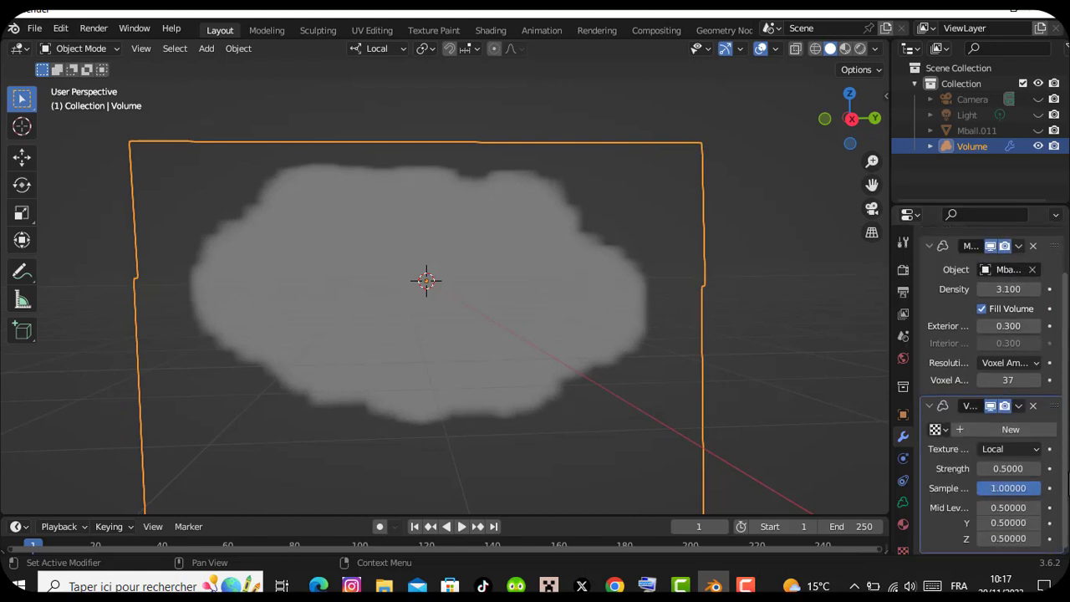
Set the Volume Displace strength to 0.514 and give the modifier a new texture of type Clouds
left_click(1021, 471)
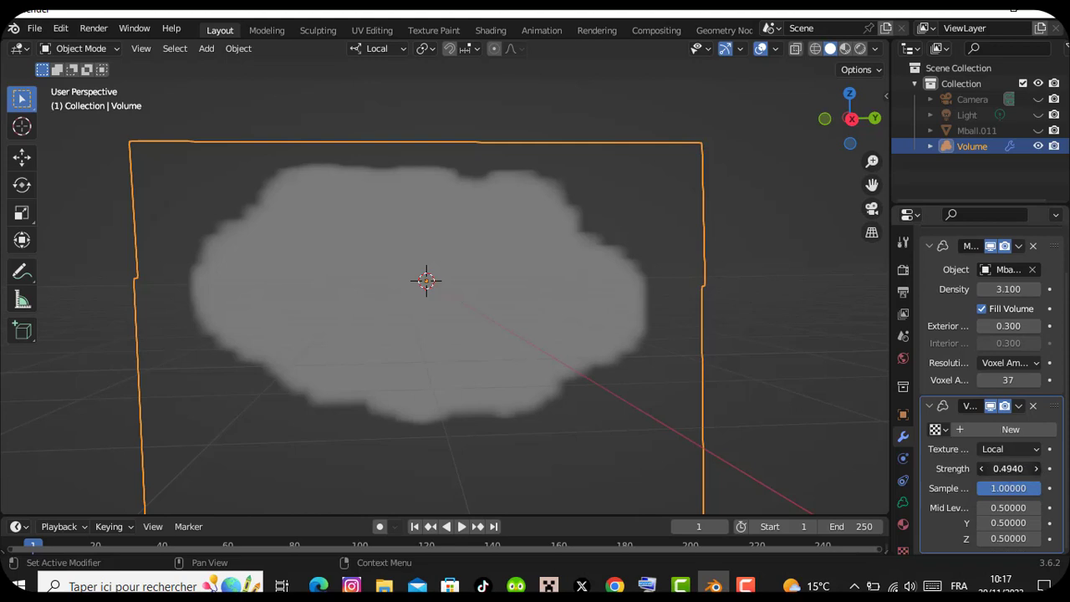
left_click(1020, 432)
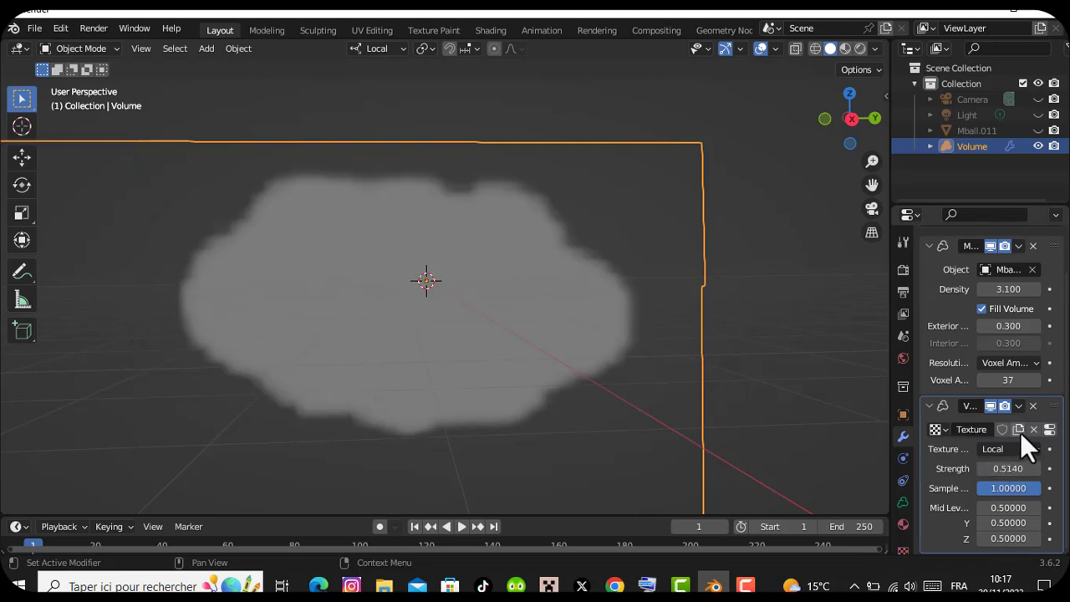
left_click(1051, 433)
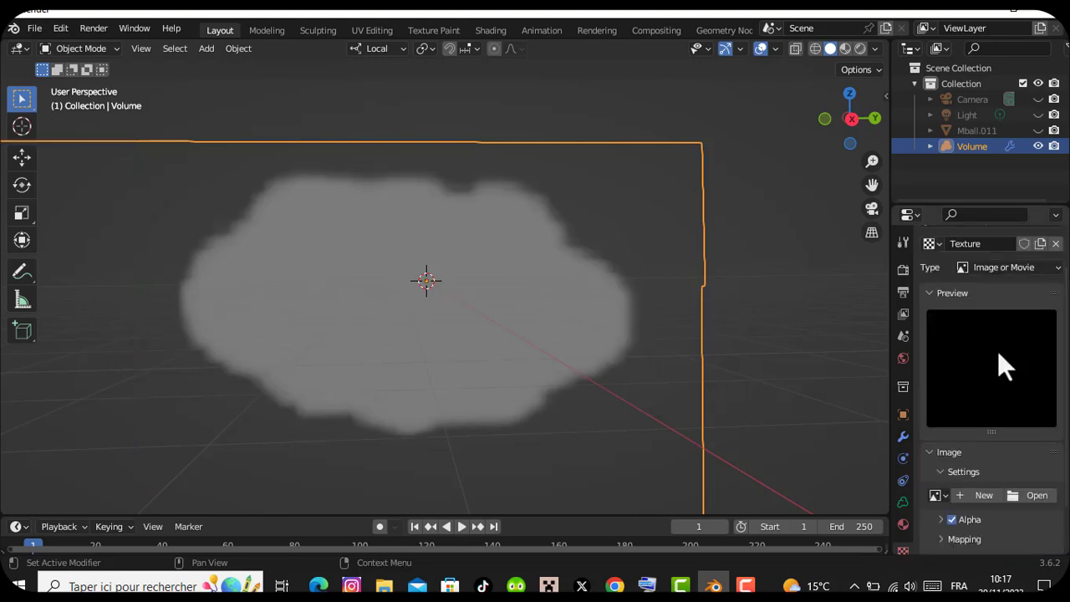
left_click(1030, 266)
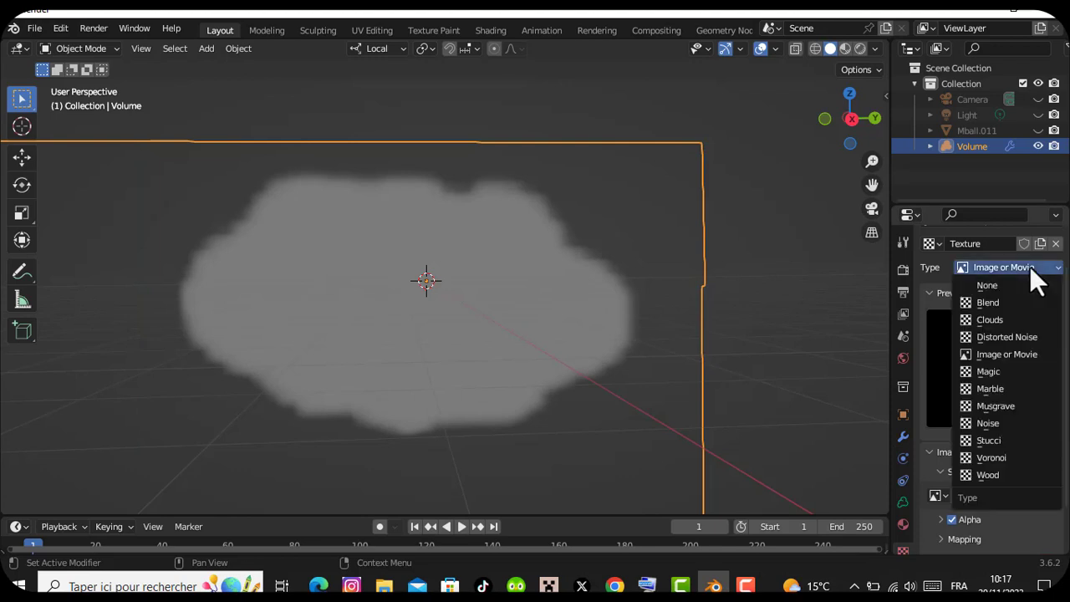
left_click(992, 317)
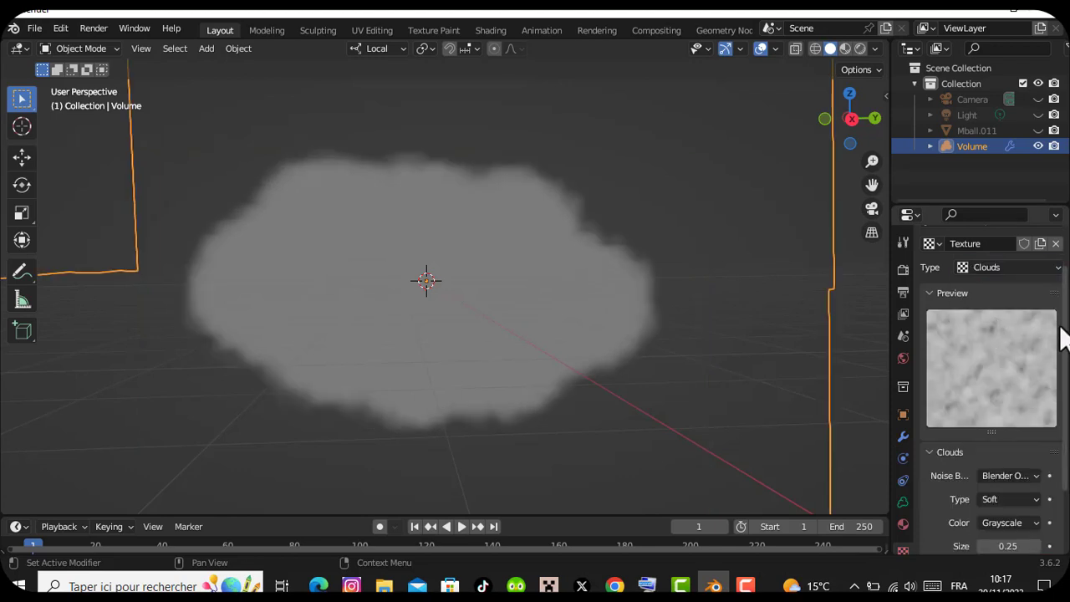
Set the Clouds texture's size to 0.35 and its depth to 3
left_click_drag(875, 158, 878, 162)
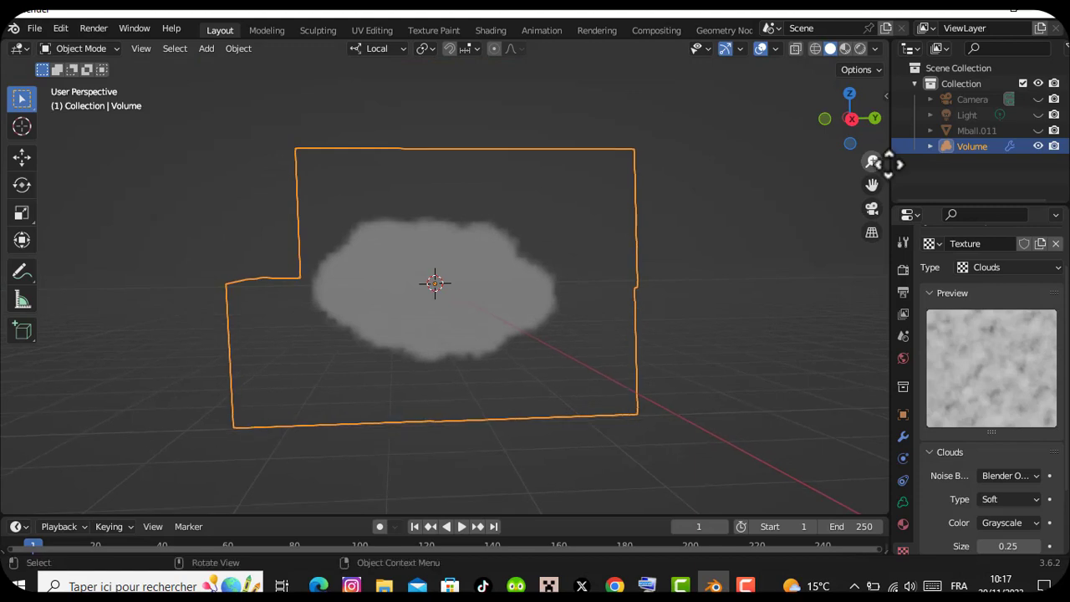
scroll(991, 385, "down", 3)
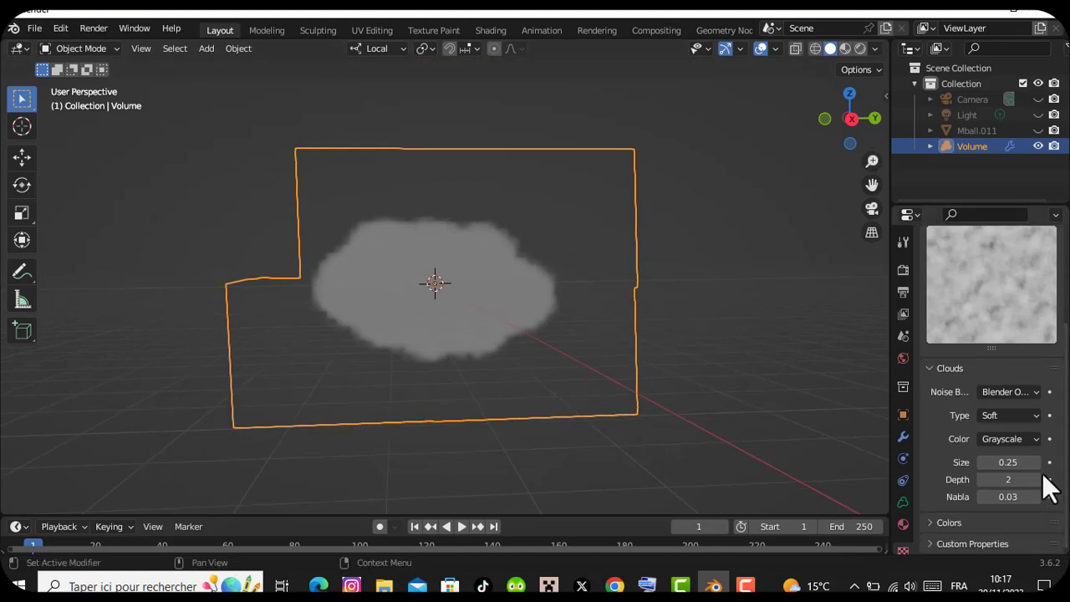
mouse_move(1008, 463)
left_mouse_down()
mouse_move(1068, 462)
mouse_move(1022, 463)
left_mouse_up()
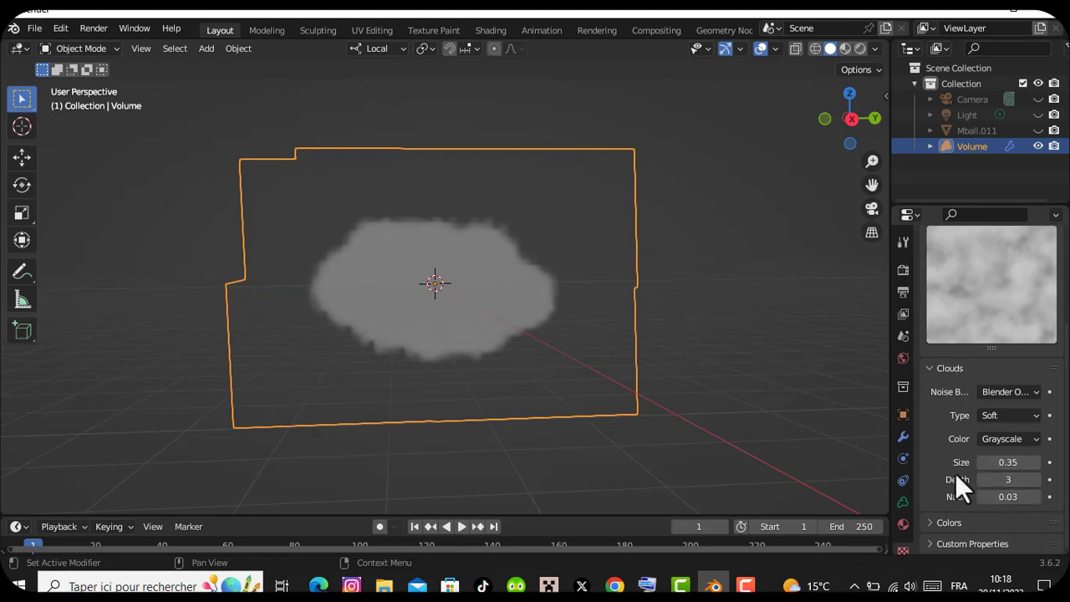
Set the Volume Displace modifier's strength to 0.57 and its Y mid level to 0.57
left_click(903, 436)
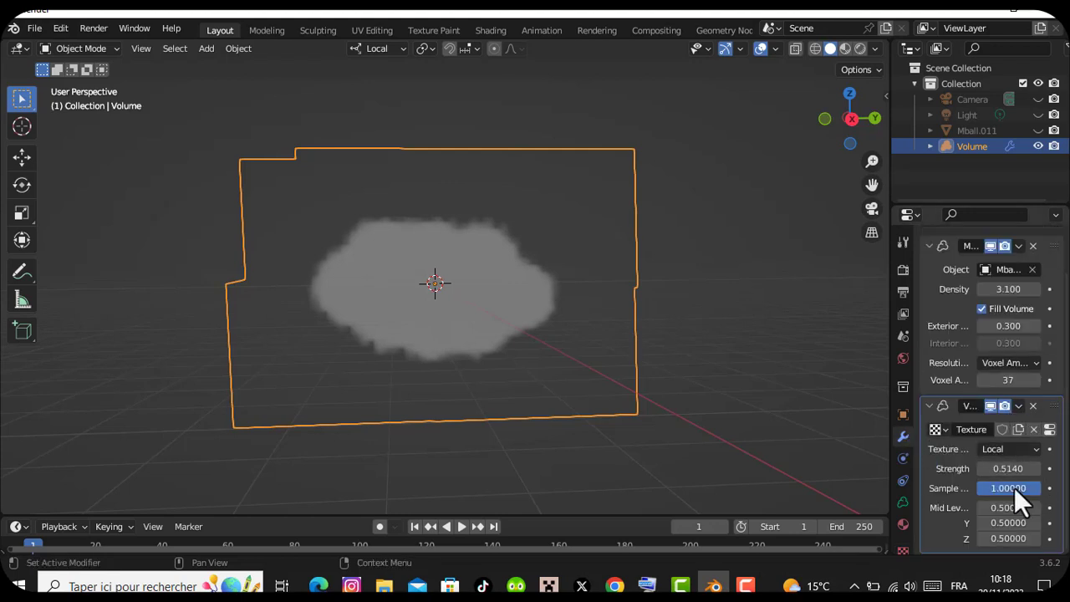
left_click_drag(1010, 468, 1016, 469)
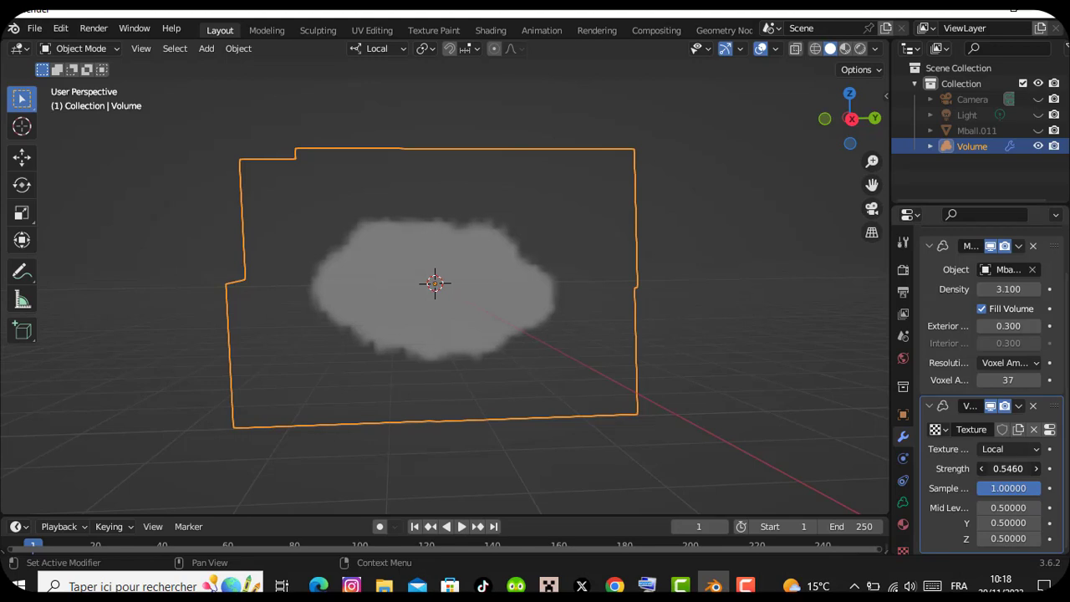
left_click_drag(1009, 468, 1013, 468)
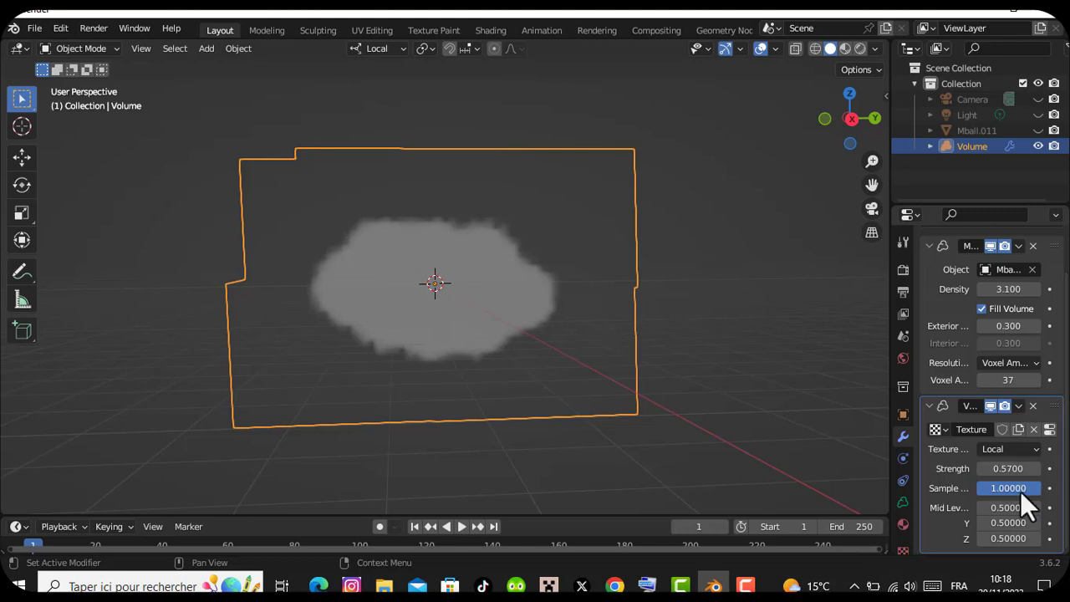
left_click_drag(1009, 522, 1004, 523)
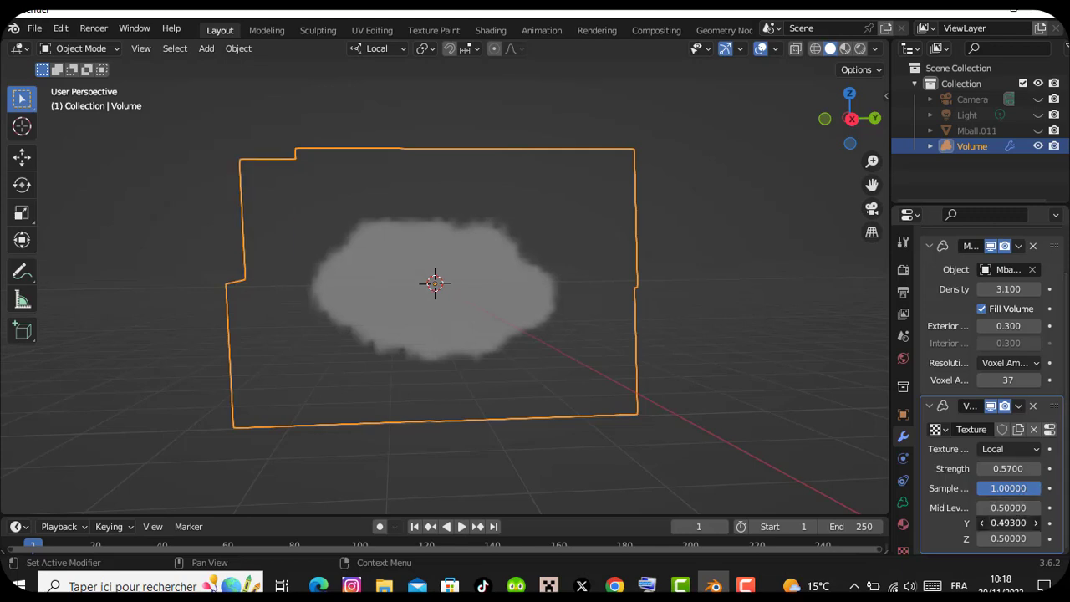
left_click(1051, 429)
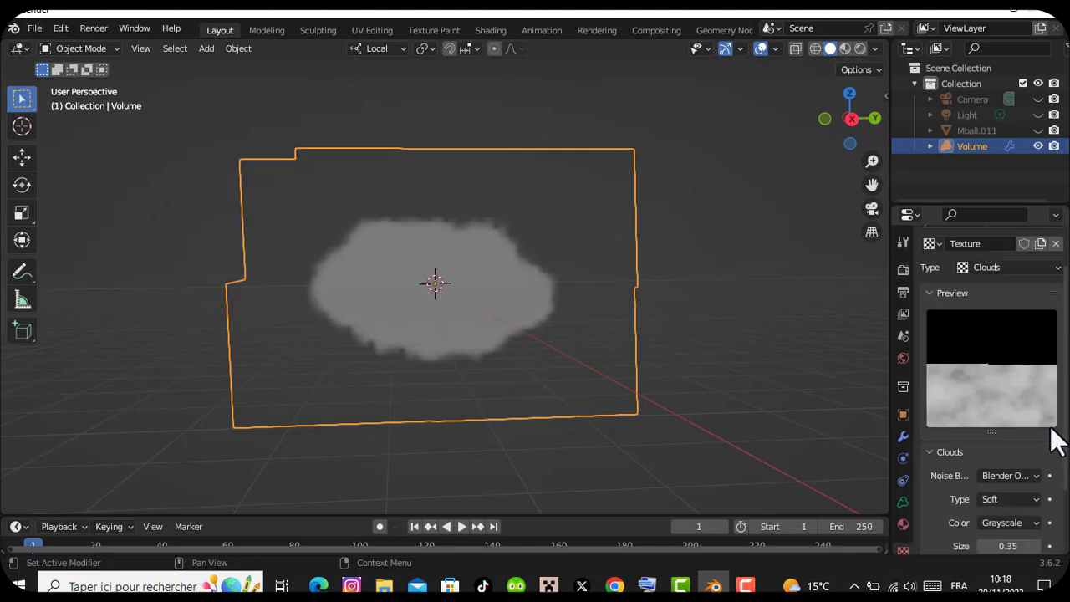
left_click(902, 434)
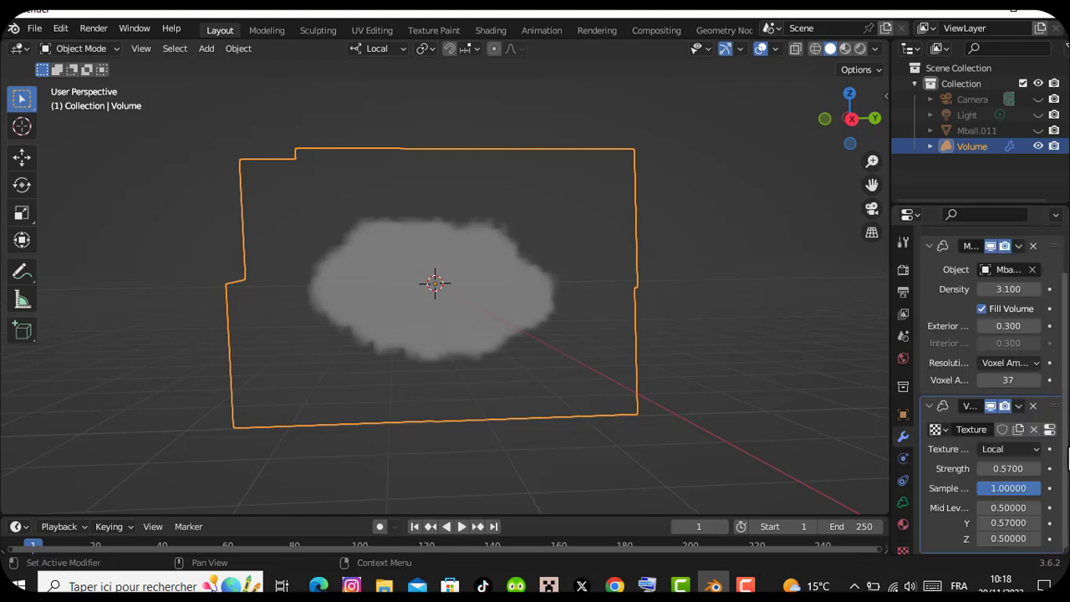
Raise the Volume Displace strength above 2 and collapse both modifiers of the Volume object
left_click(929, 246)
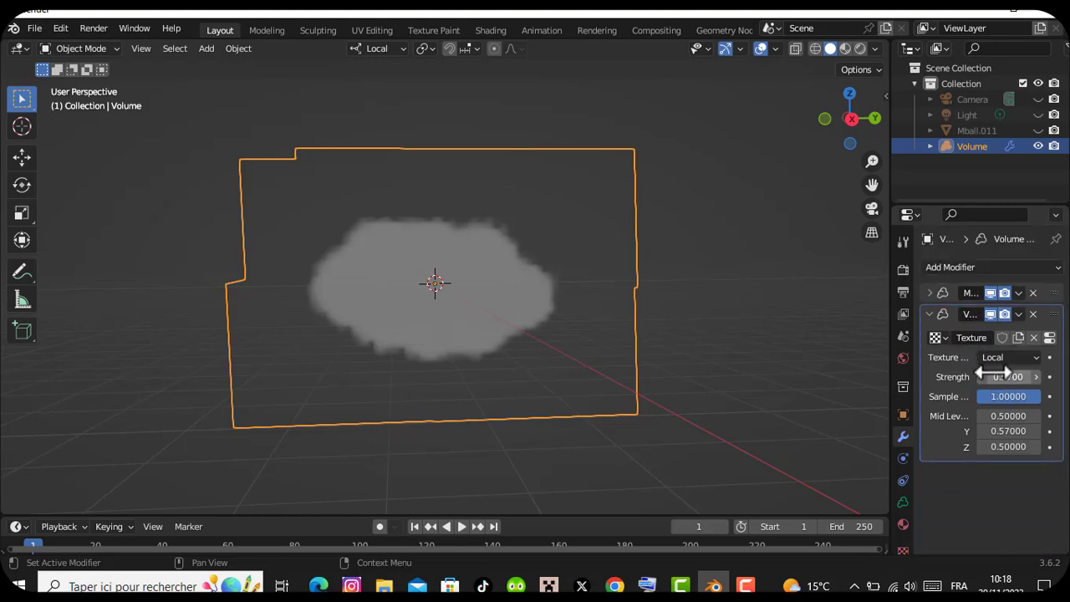
mouse_move(1007, 377)
left_mouse_down()
mouse_move(1069, 377)
mouse_move(1008, 376)
left_mouse_up()
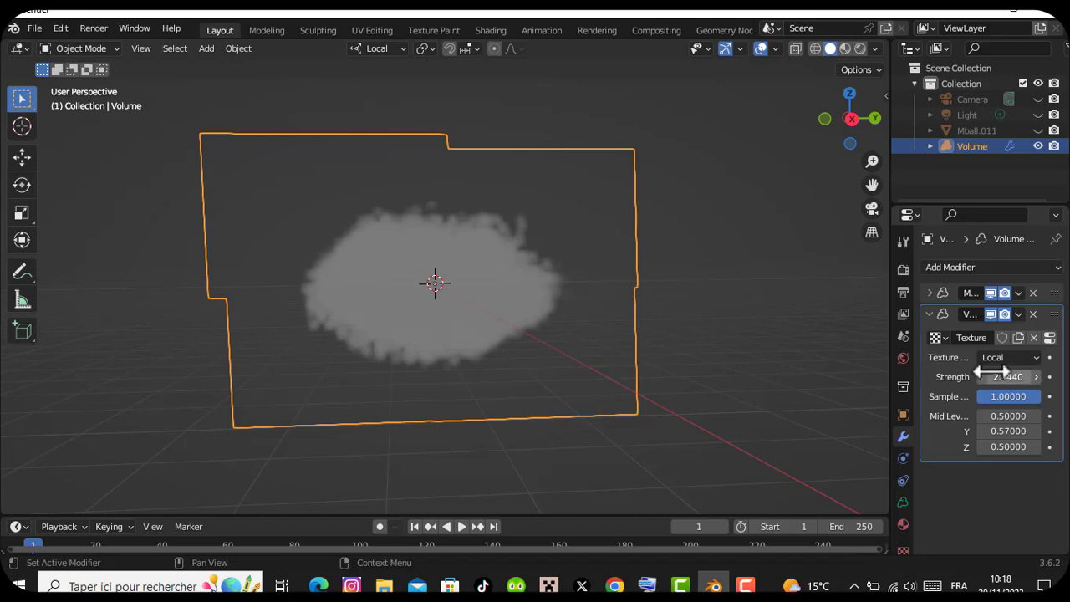
left_click(929, 315)
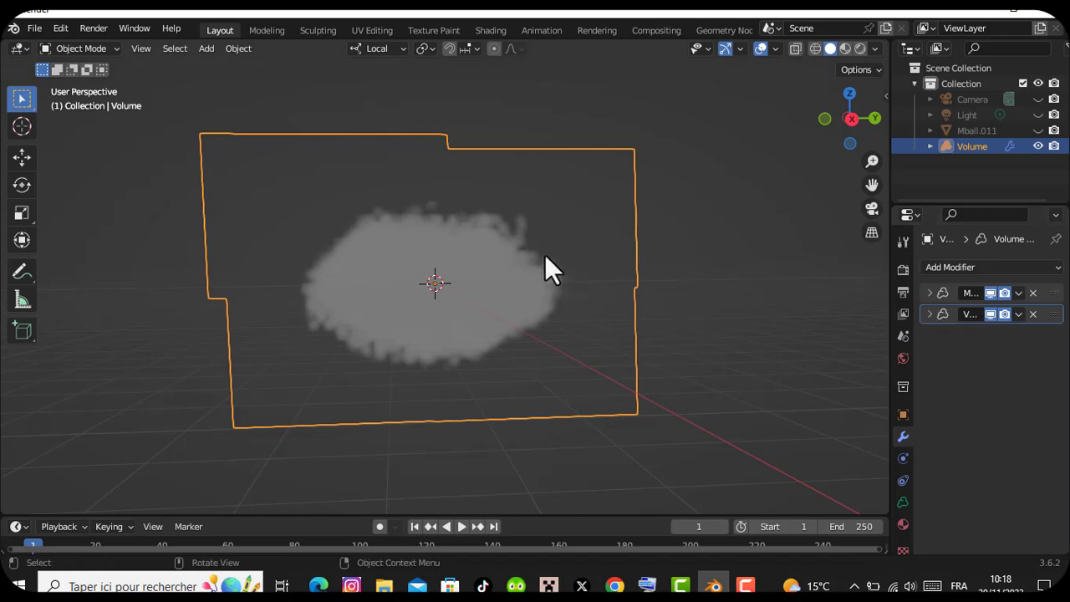
Inspect the cloud volume in the Shading workspace with rendered and material preview shading, and return to the Layout workspace
left_click_drag(847, 109, 708, 104)
left_click_drag(871, 161, 871, 205)
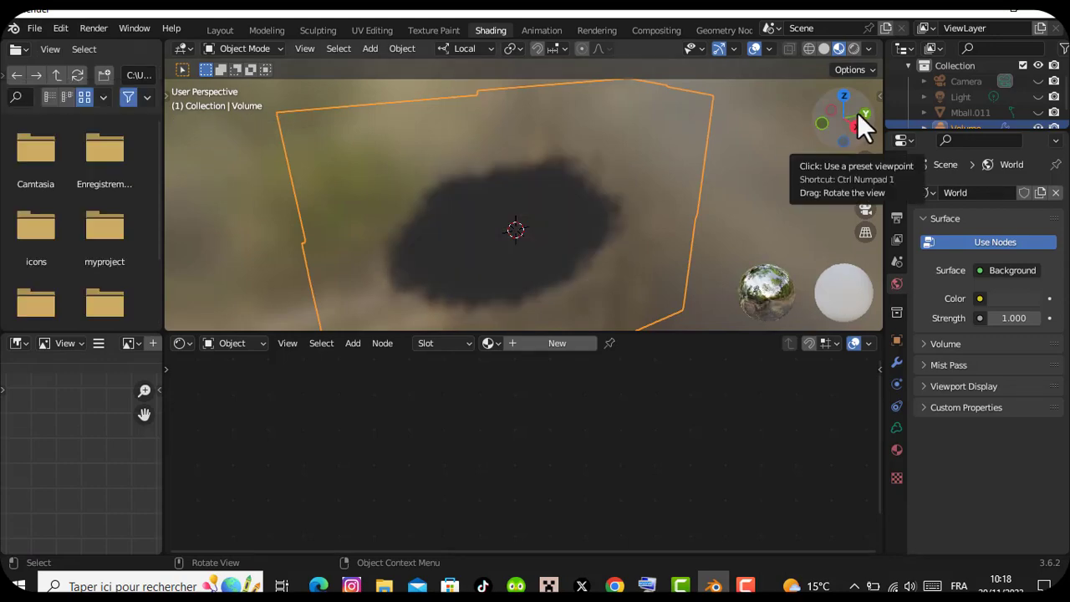
left_click_drag(857, 112, 854, 70)
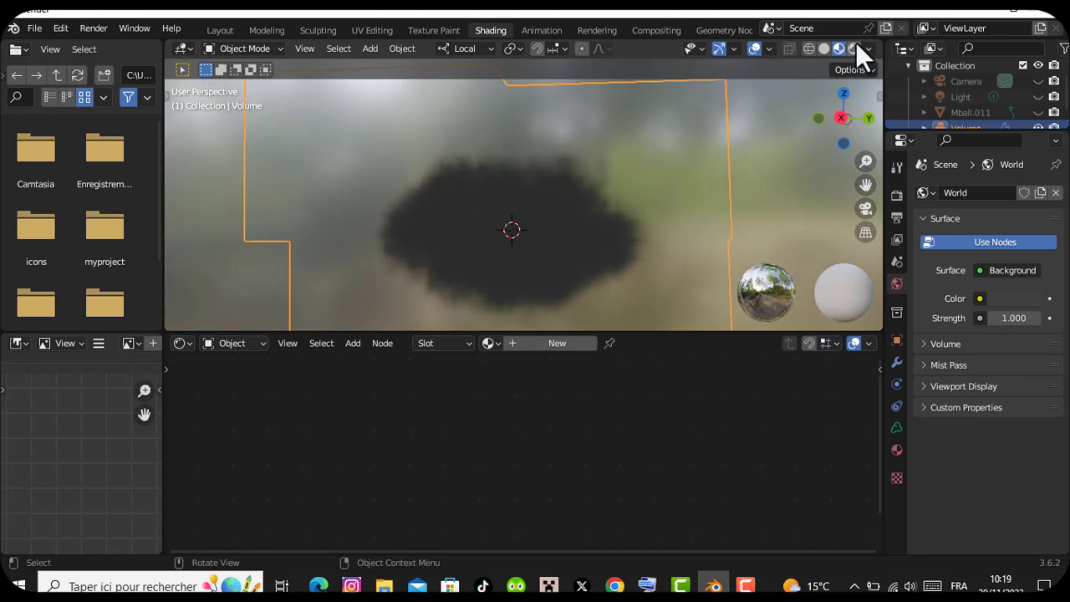
left_click(855, 48)
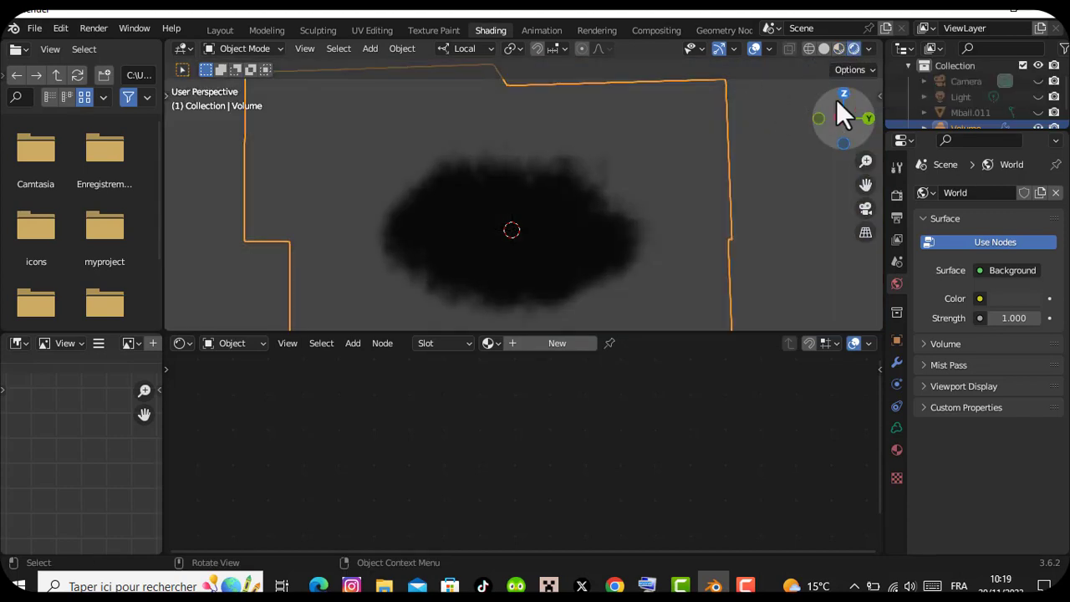
left_click_drag(836, 100, 846, 59)
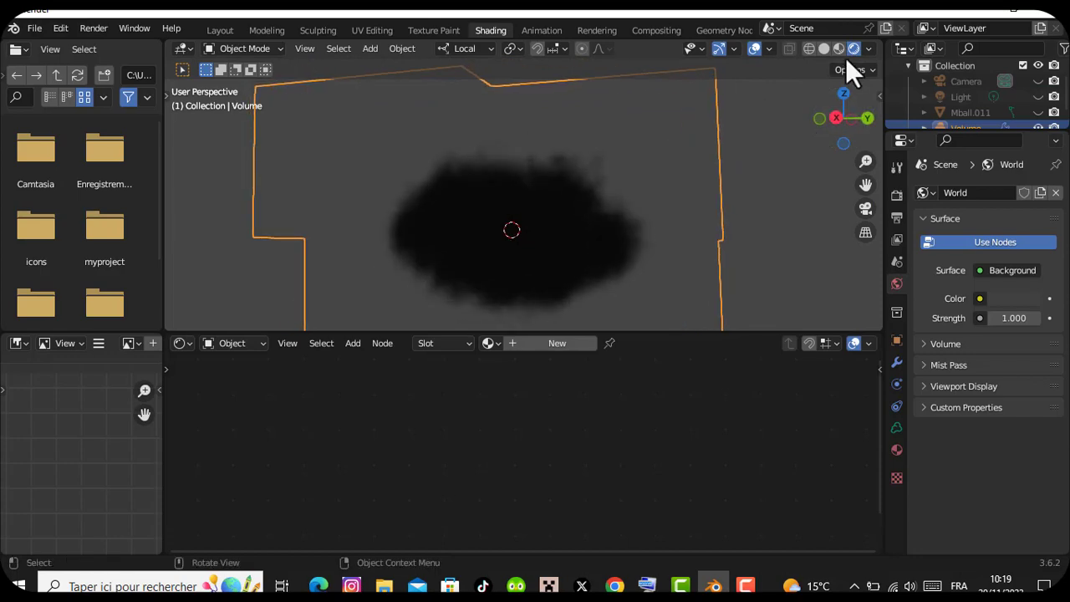
left_click(839, 48)
left_click(219, 30)
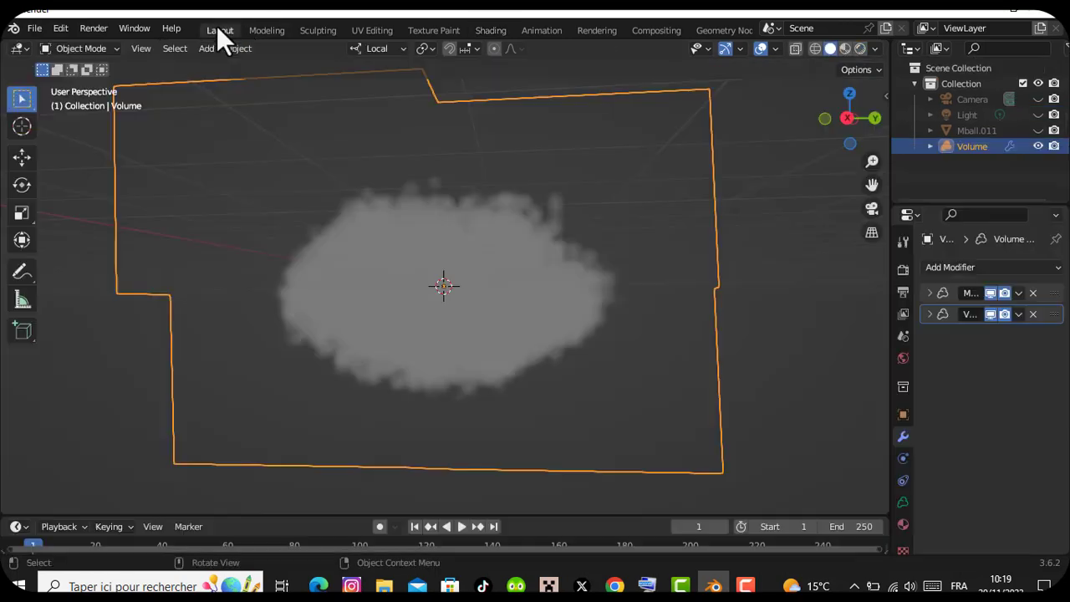
Add a Sun light to the scene and move it up along Z to just above the cloud
key("shift+a")
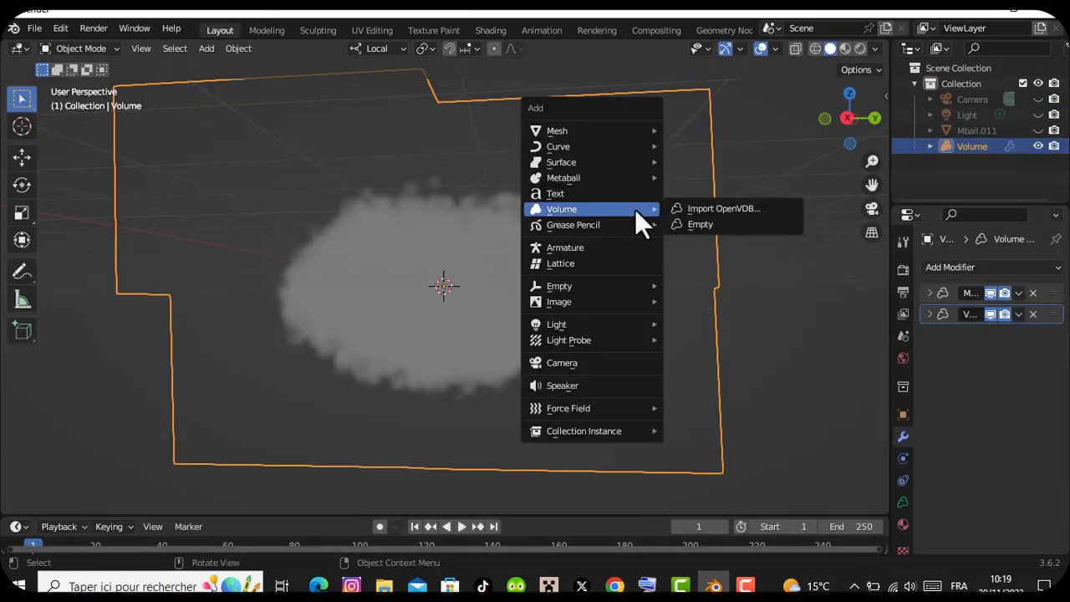
mouse_move(590, 325)
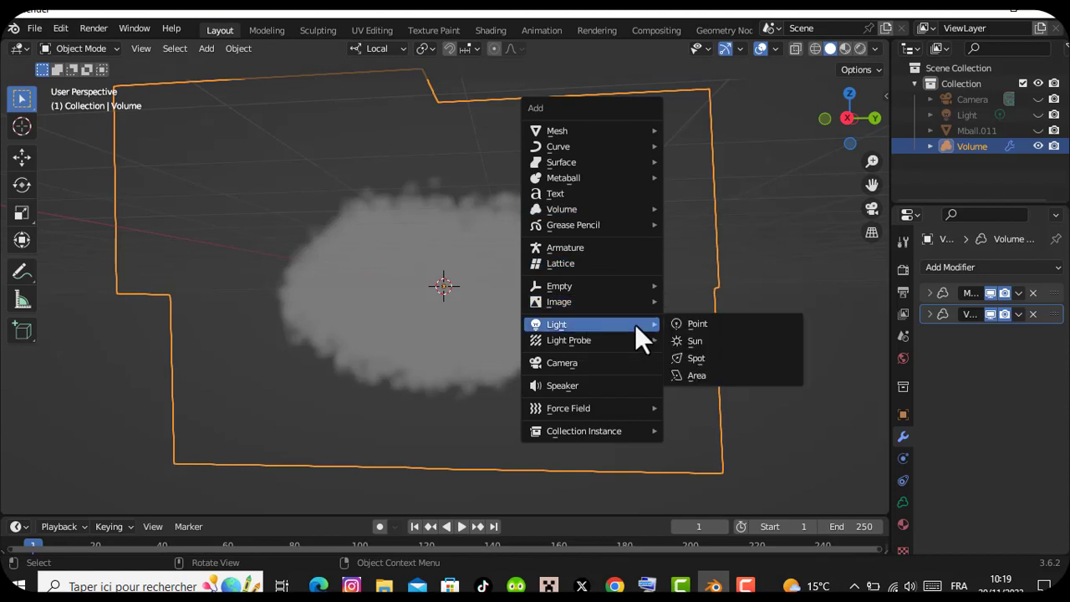
left_click(697, 339)
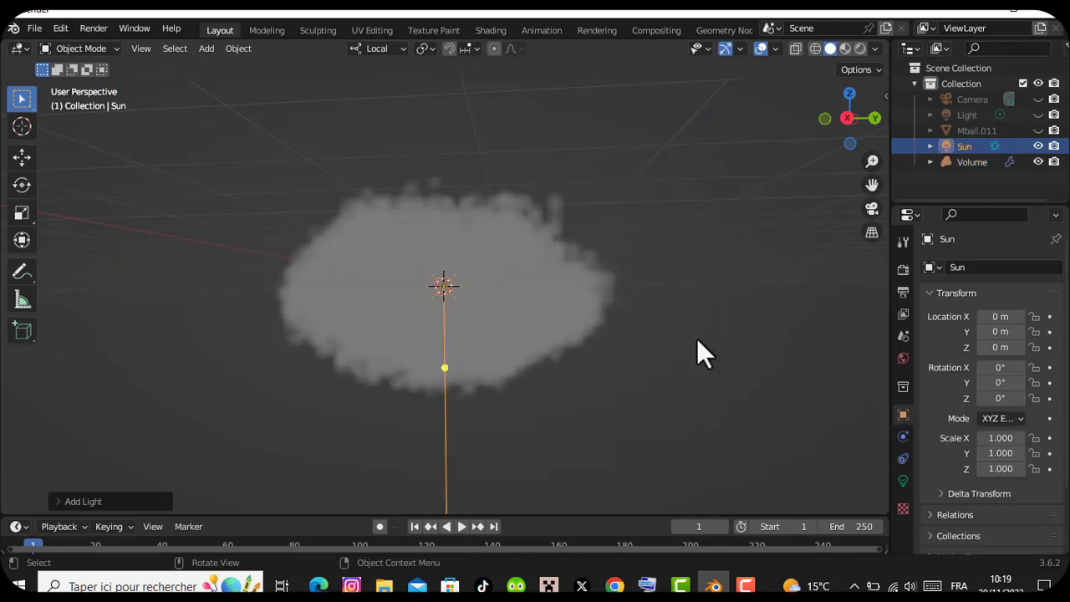
left_click(22, 156)
left_click_drag(449, 226, 452, 89)
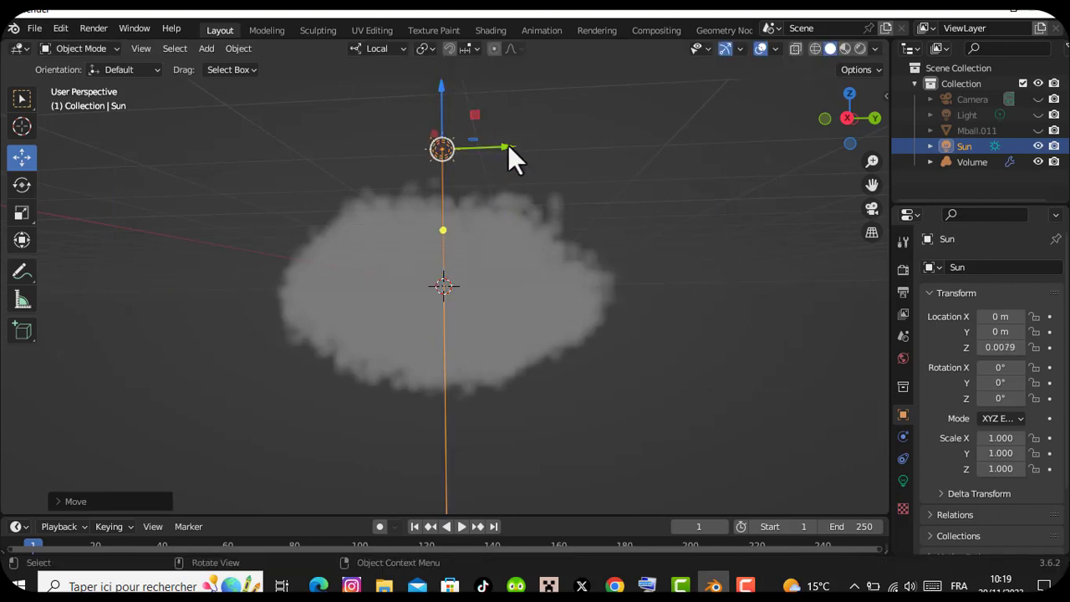
Set the Sun light's strength to 15
left_click(901, 478)
left_click(1009, 375)
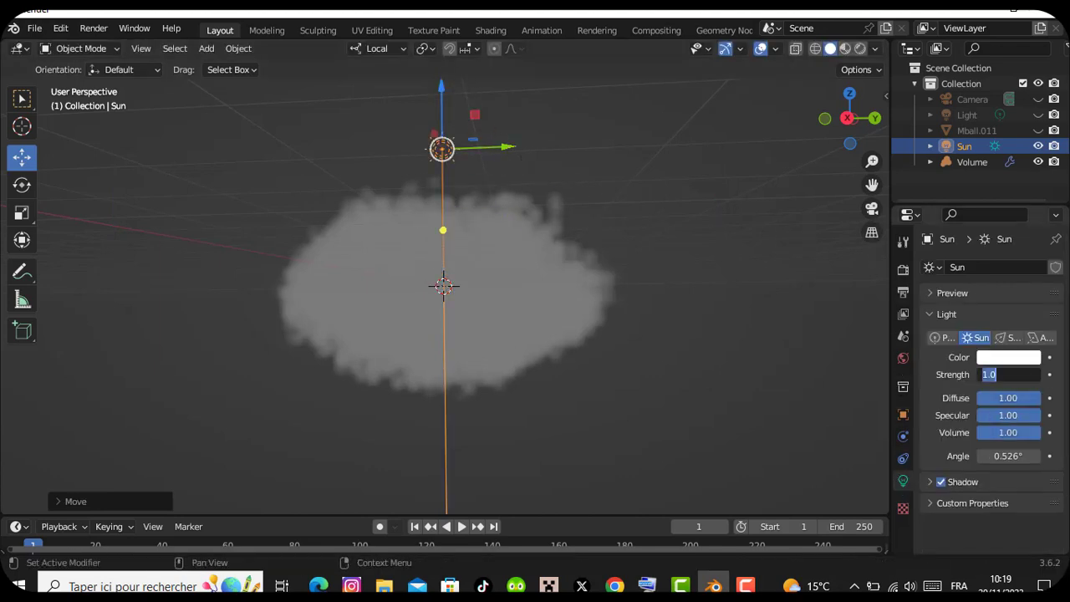
type("15")
key("Return")
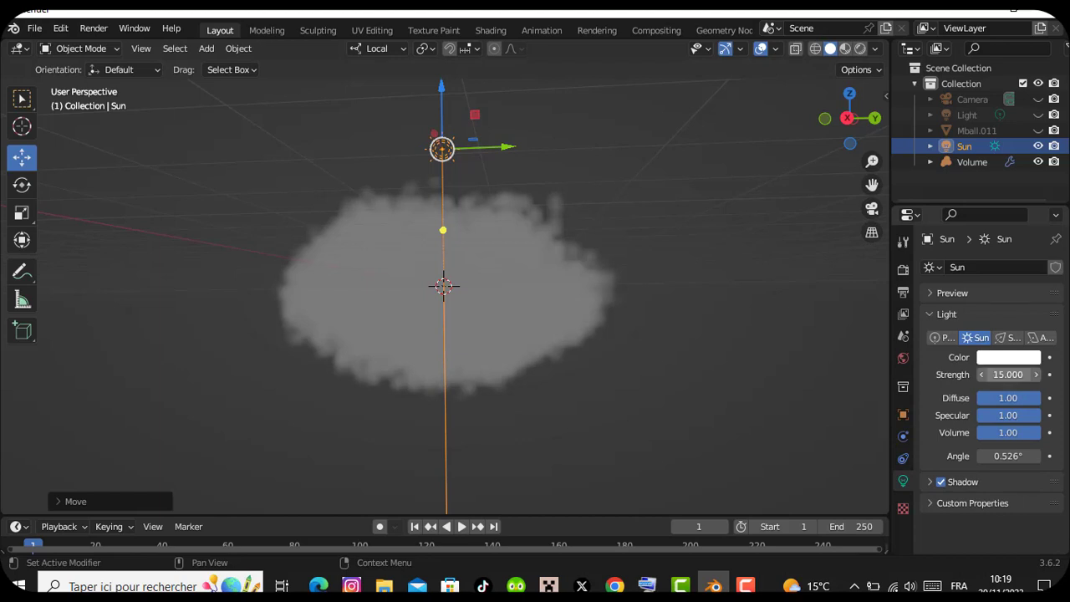
Check the cloud's lighting in rendered shading and switch the viewport to material preview
left_click(860, 48)
left_click_drag(845, 123, 849, 86)
left_click(845, 47)
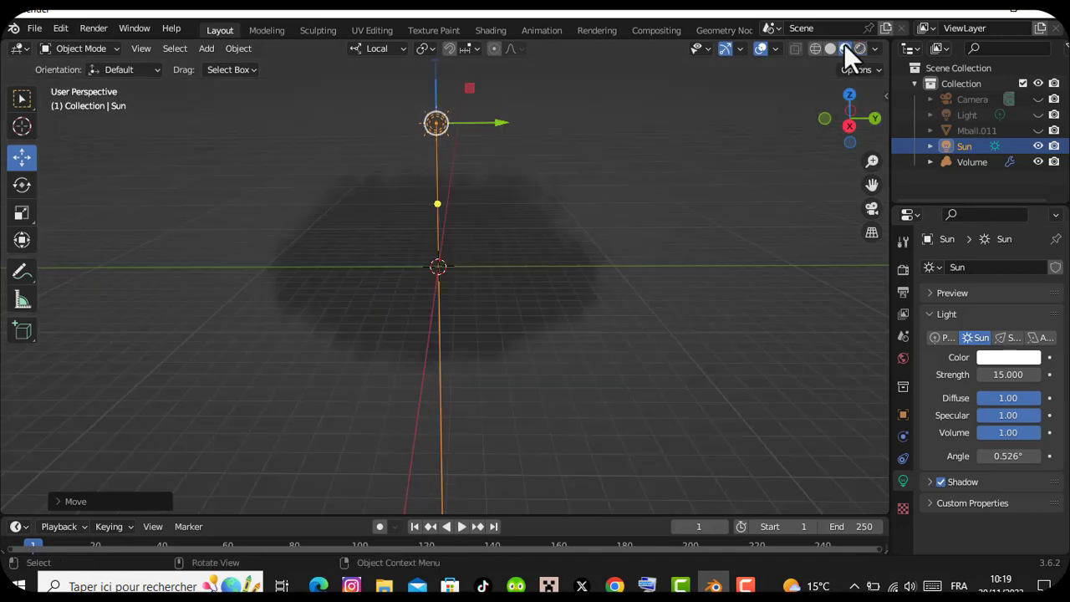
Enable Ambient Occlusion, Bloom, Screen Space Reflections and Motion Blur for Eevee, and show the viewport in rendered shading
left_click(903, 266)
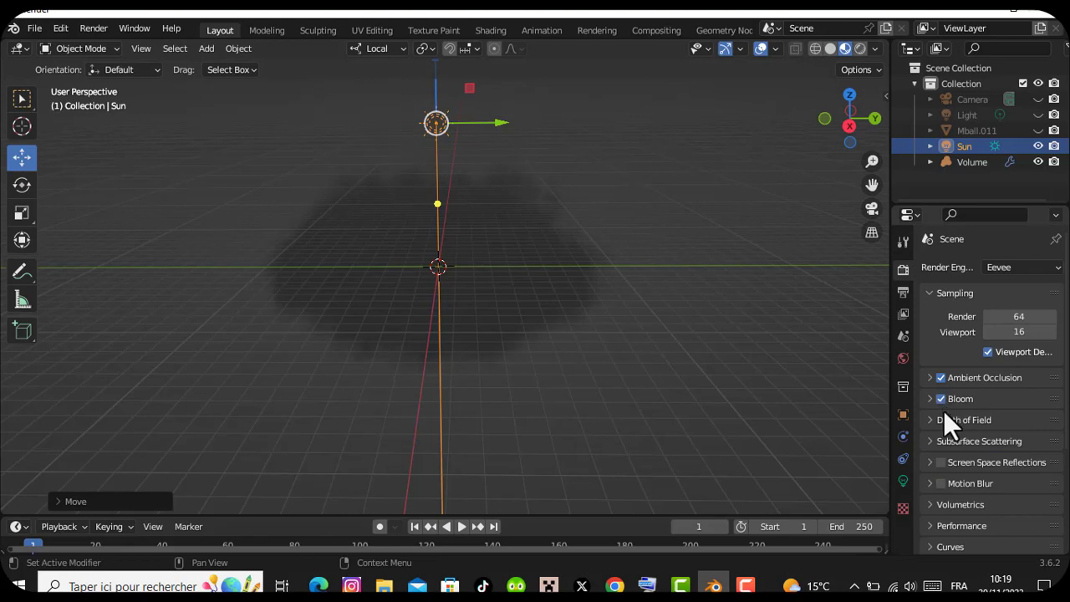
left_click(941, 483)
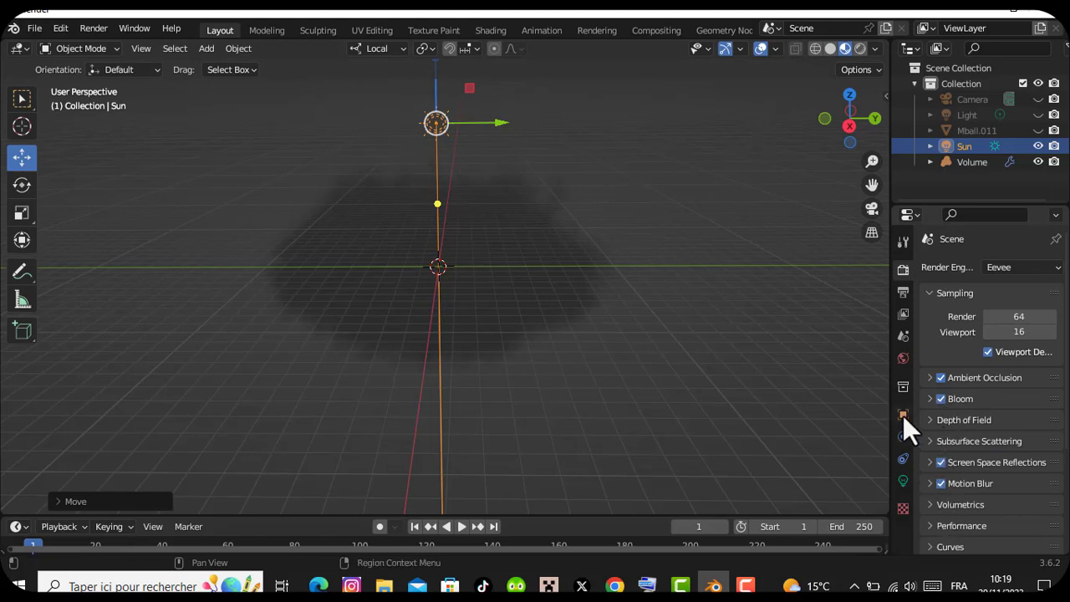
left_click(861, 48)
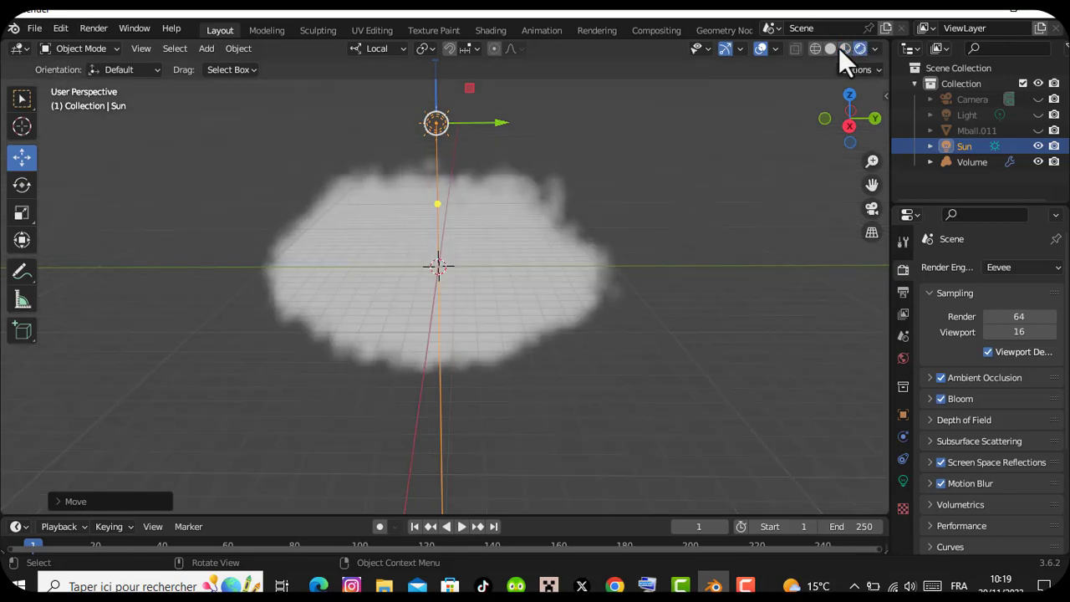
Switch to the Shading workspace, view the cloud from the front and display the World shader nodes
left_click(495, 26)
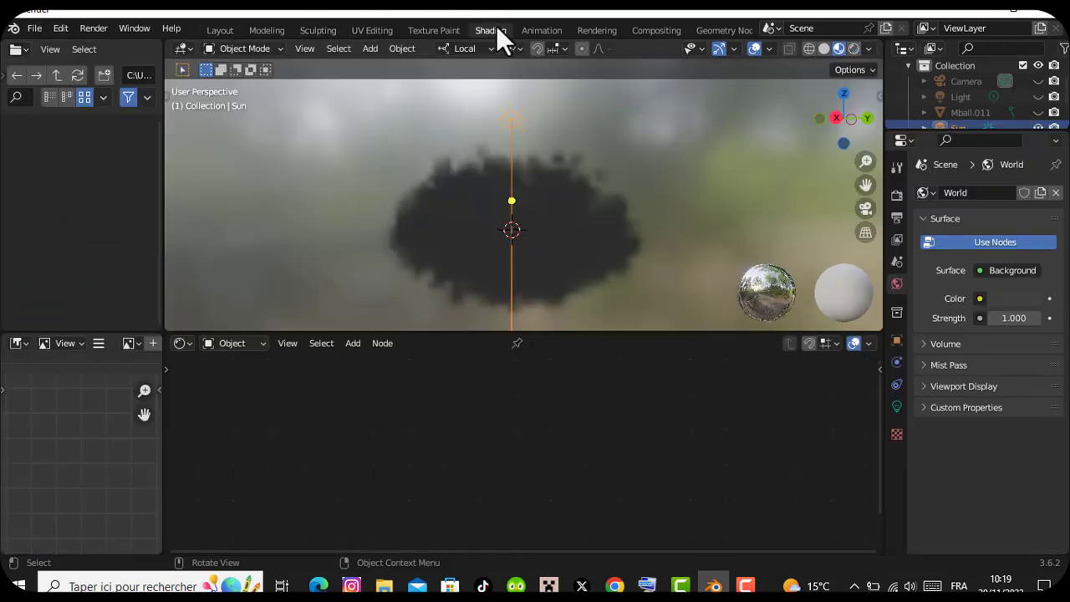
left_click_drag(866, 161, 866, 172)
mouse_move(846, 122)
left_mouse_down()
mouse_move(535, 121)
mouse_move(839, 127)
left_mouse_up()
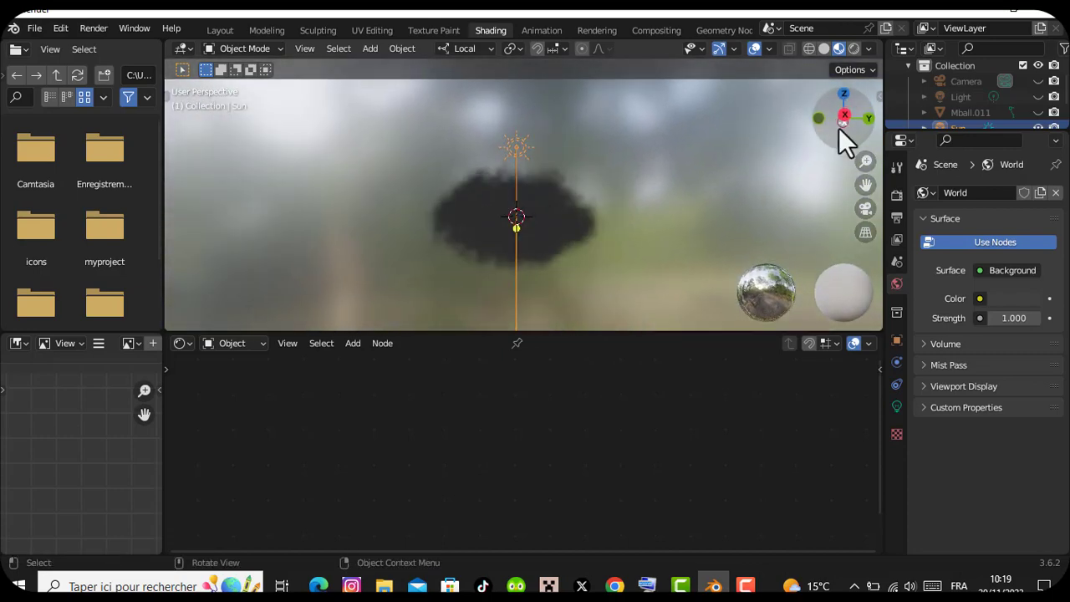
left_click(184, 344)
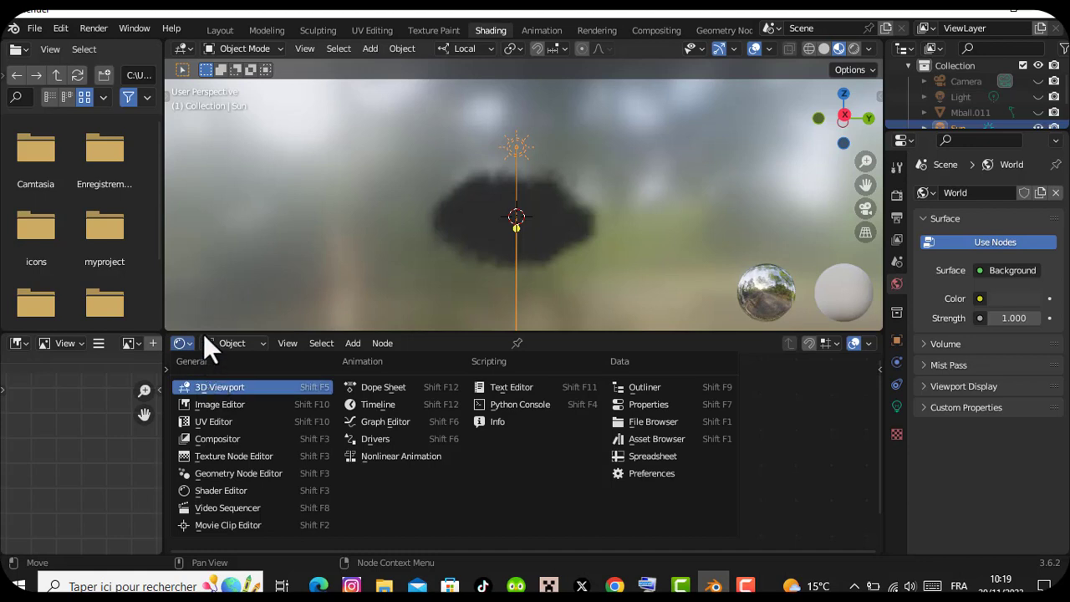
left_click(218, 344)
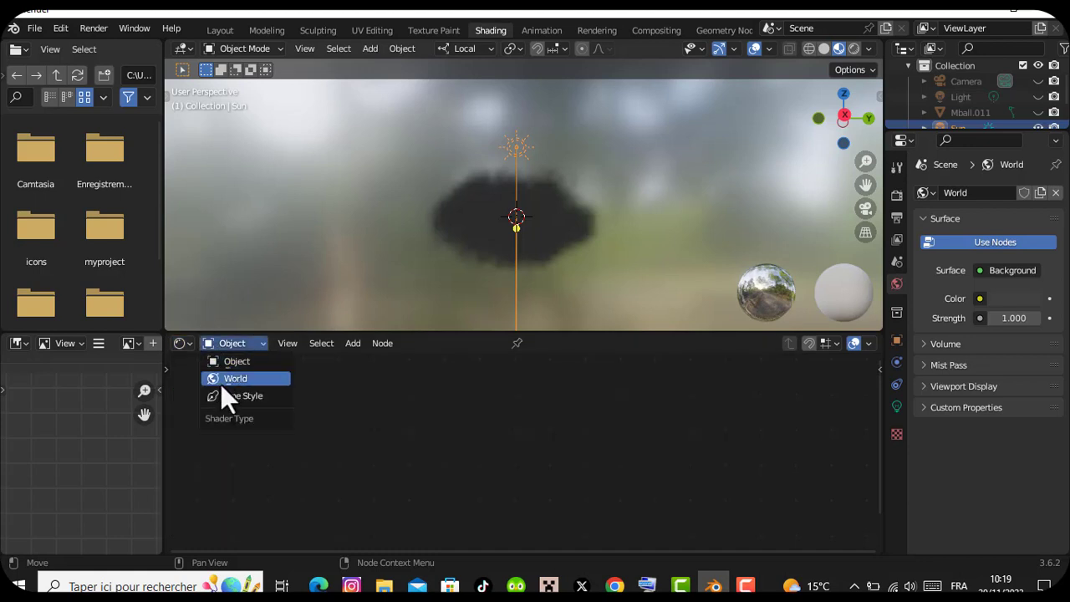
left_click(220, 380)
Add a Color Ramp node before the Background node and connect its Color output to the Background's Color input
left_click_drag(475, 357, 374, 396)
left_click(374, 396)
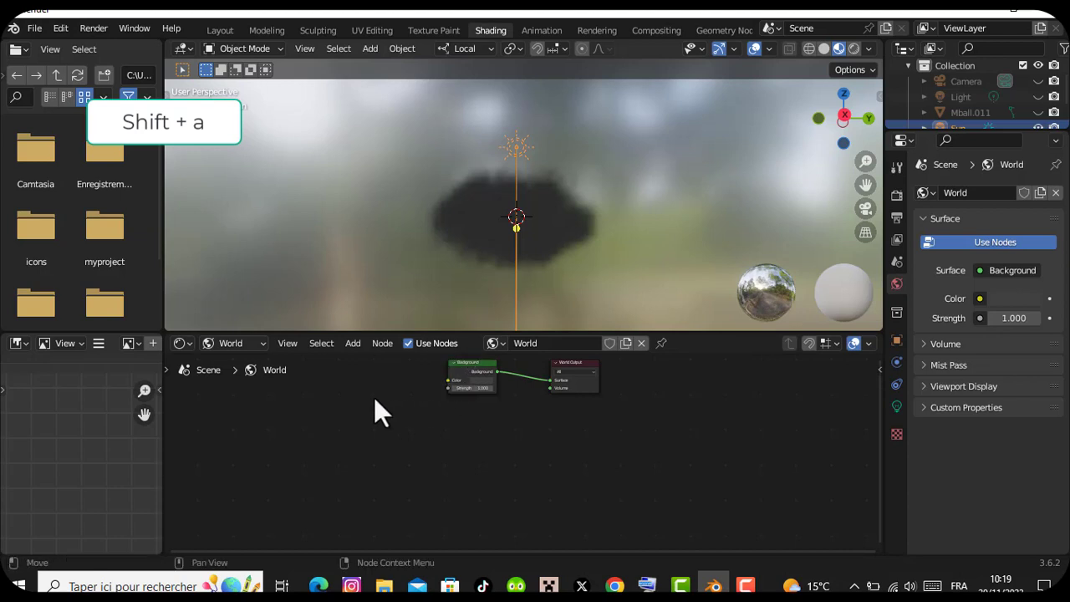
left_click_drag(462, 365, 449, 406)
left_click(382, 430)
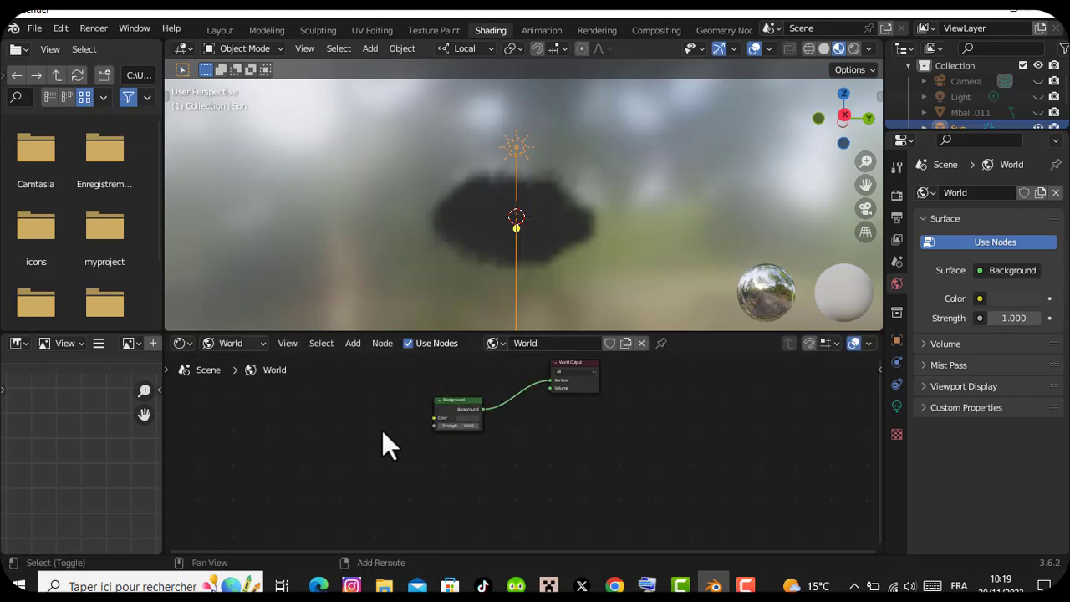
key("shift+a")
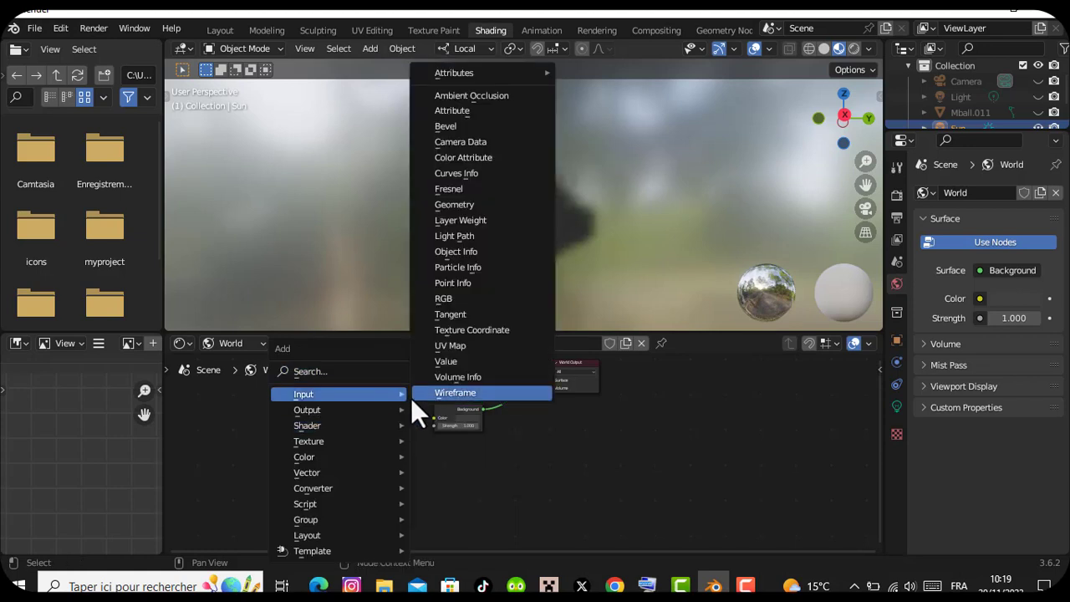
left_click(366, 375)
type("c")
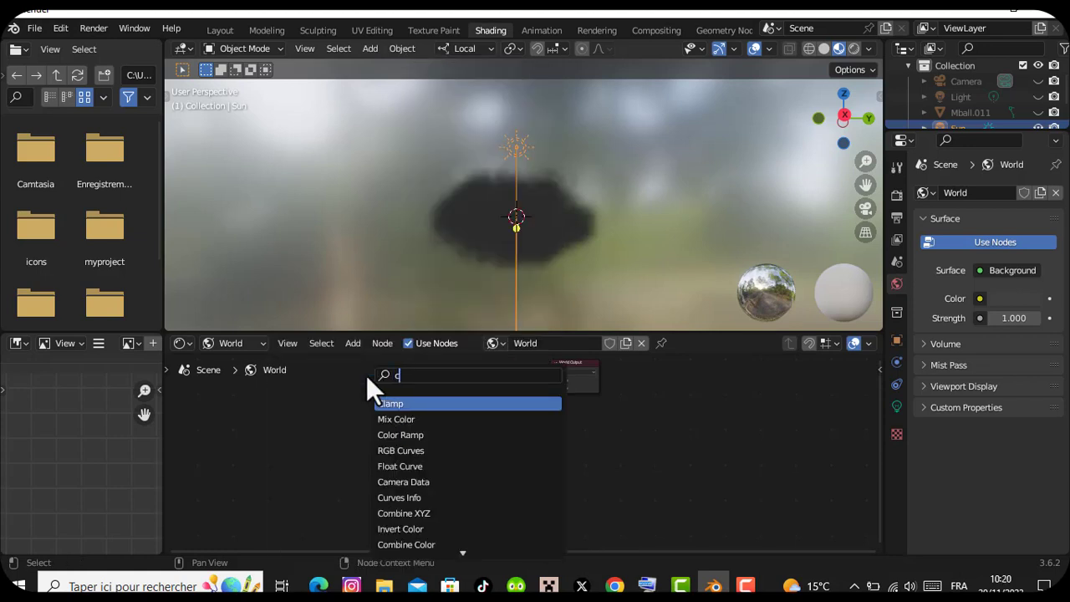
left_click(413, 434)
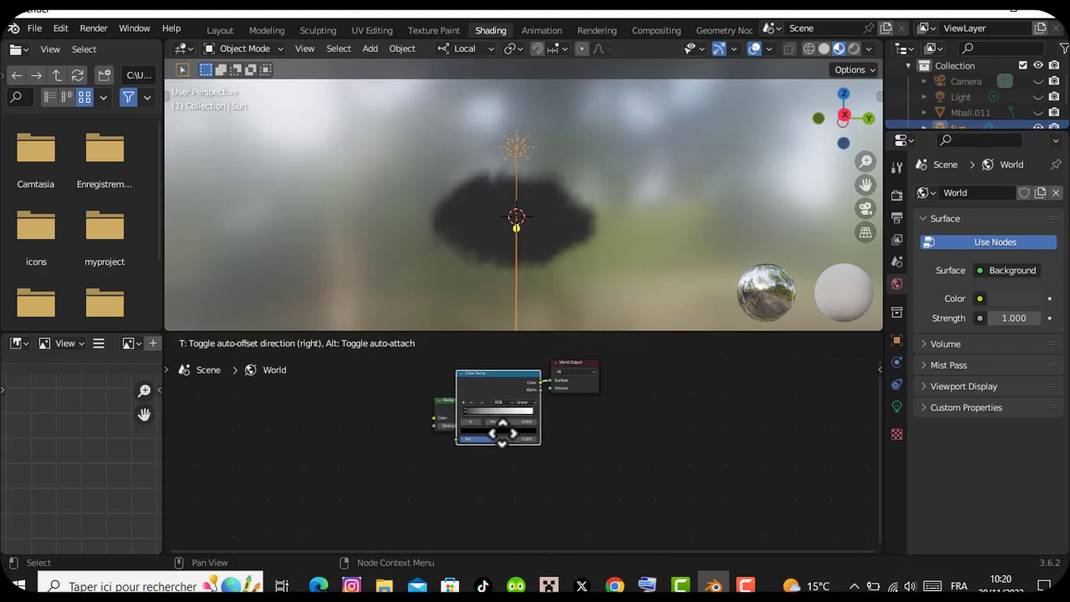
left_click(360, 445)
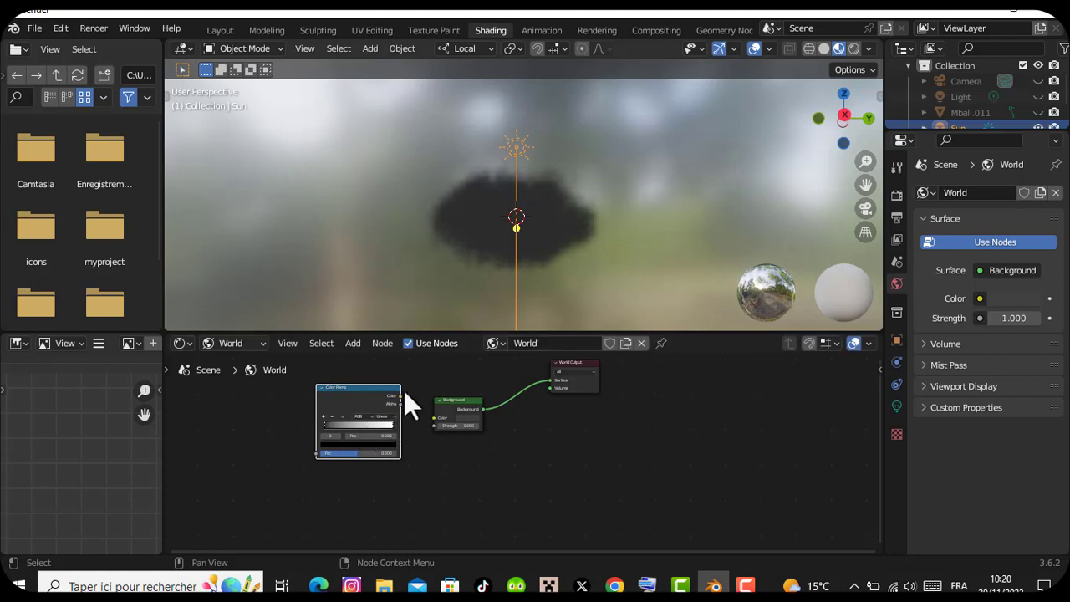
left_click_drag(400, 396, 433, 416)
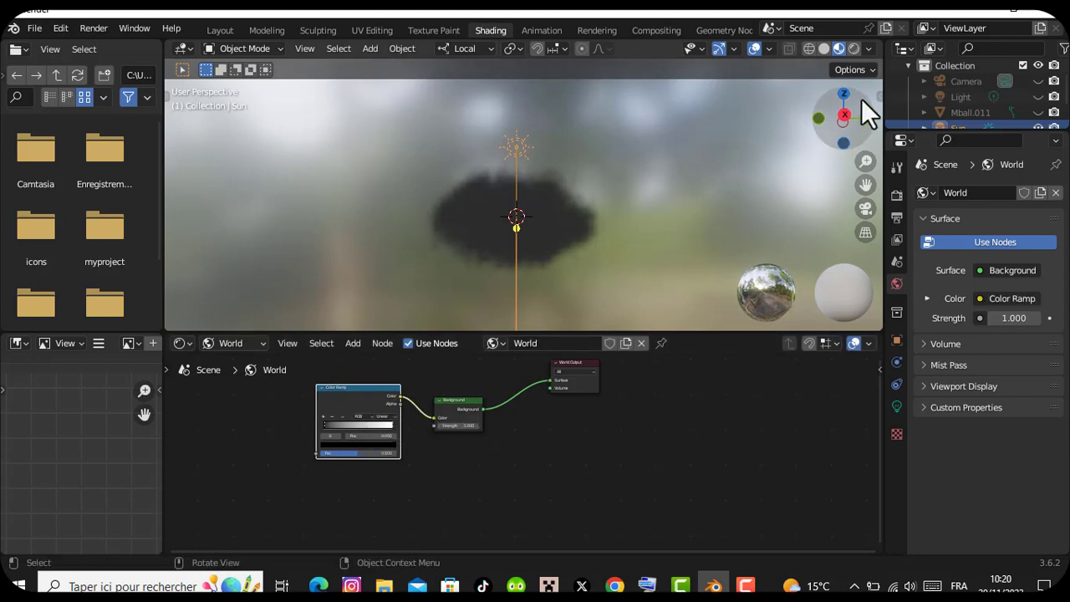
Show the viewport in rendered shading, move the Color Ramp's stops towards the middle and color the white stop blue-violet
left_click(853, 47)
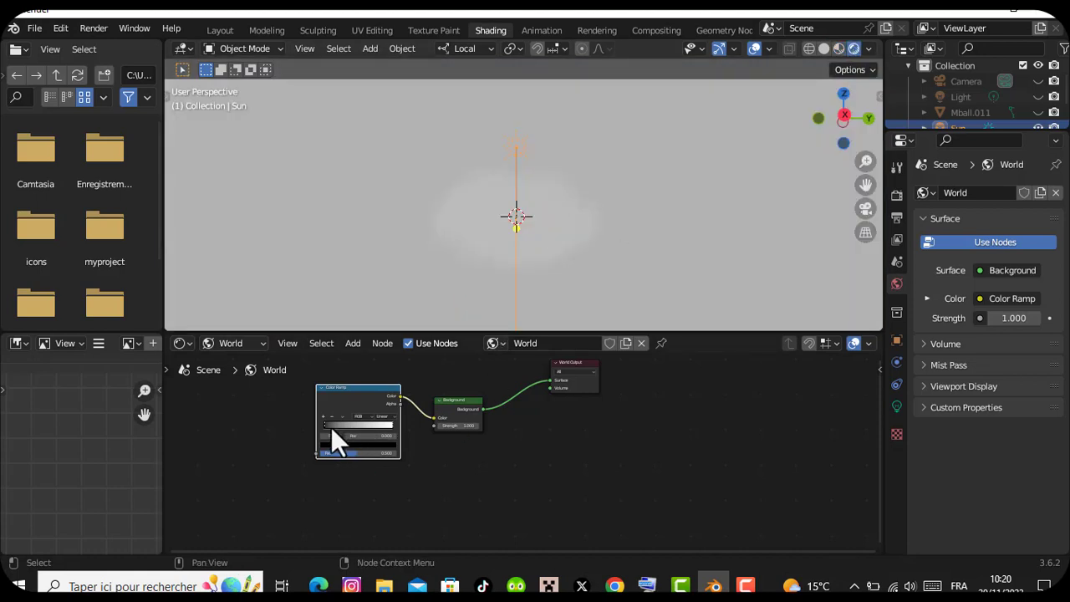
mouse_move(362, 424)
left_mouse_down()
mouse_move(386, 425)
mouse_move(359, 428)
left_mouse_up()
left_click(368, 446)
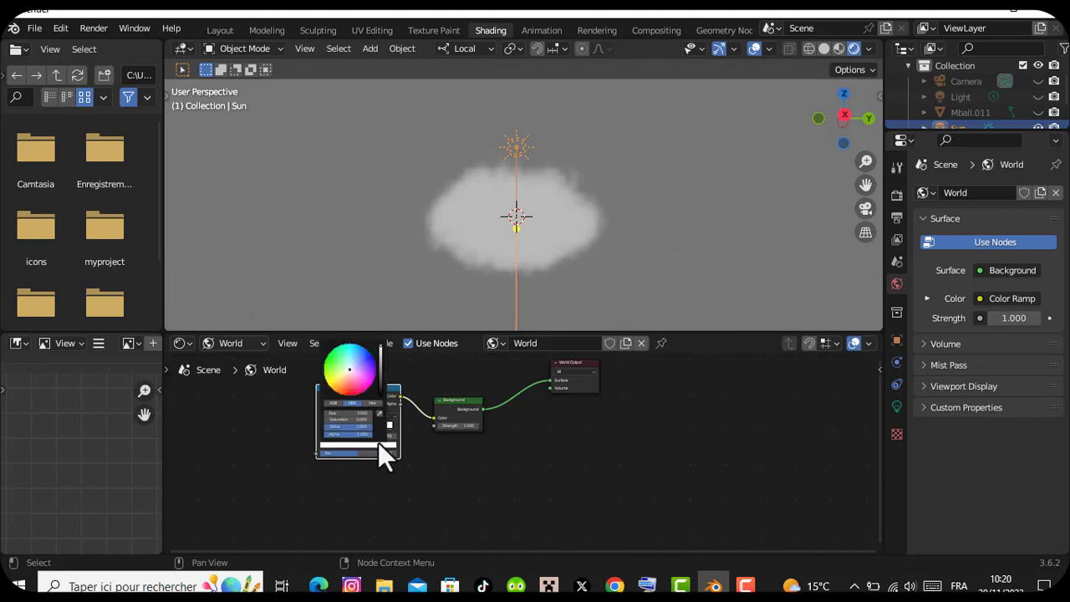
left_click(362, 365)
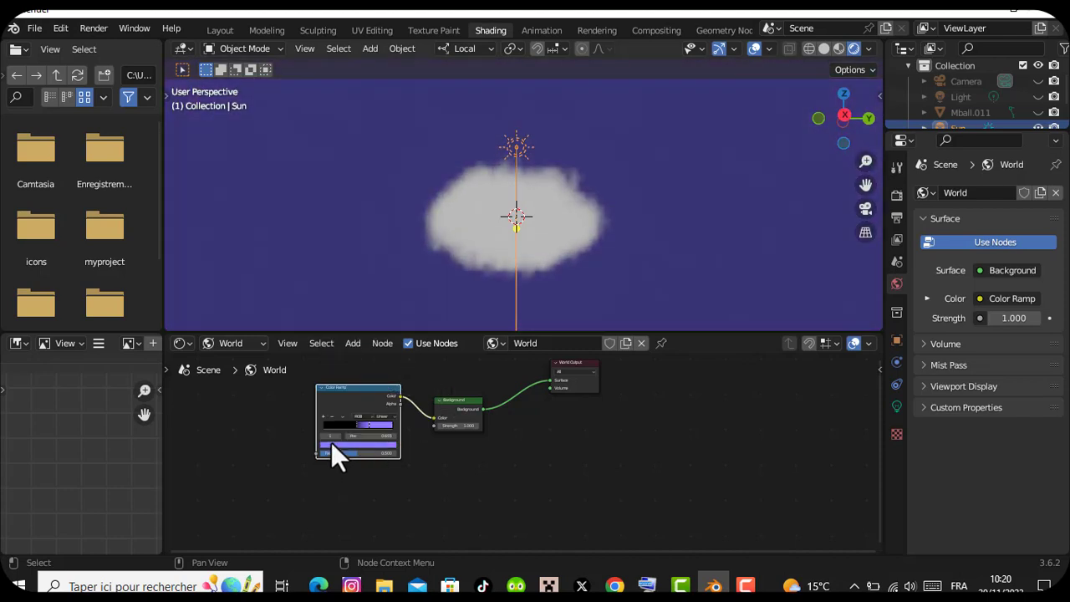
Lighten the Color Ramp's black stop slightly to a very dark grey and deselect the Sun
left_click(333, 423)
left_click(342, 446)
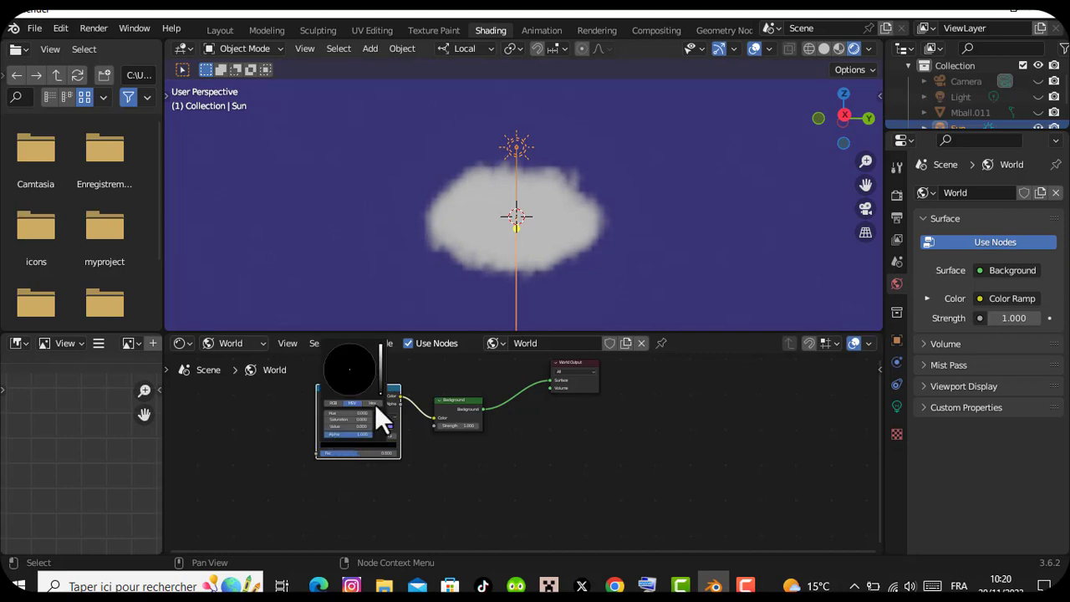
left_click_drag(379, 360, 380, 387)
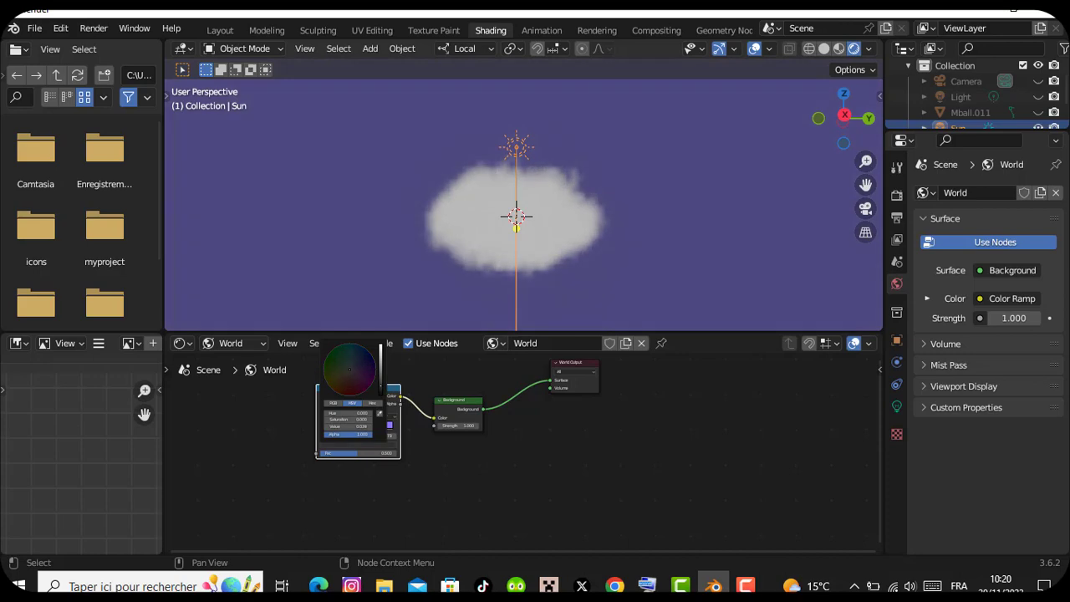
left_click(745, 164)
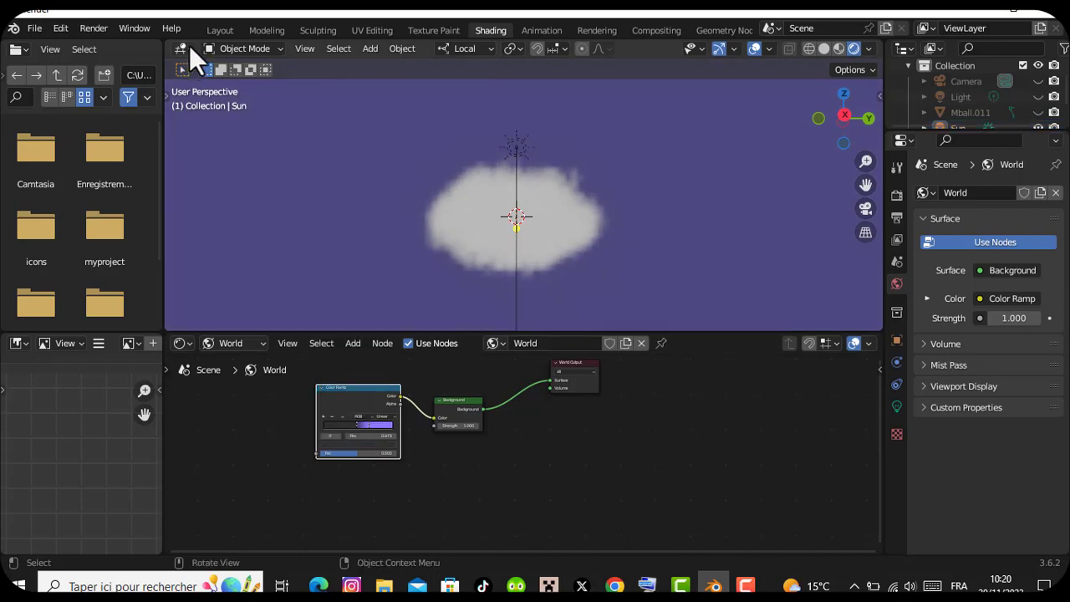
Return to the Layout workspace, frame the whole cloud and show it through the camera
left_click(217, 31)
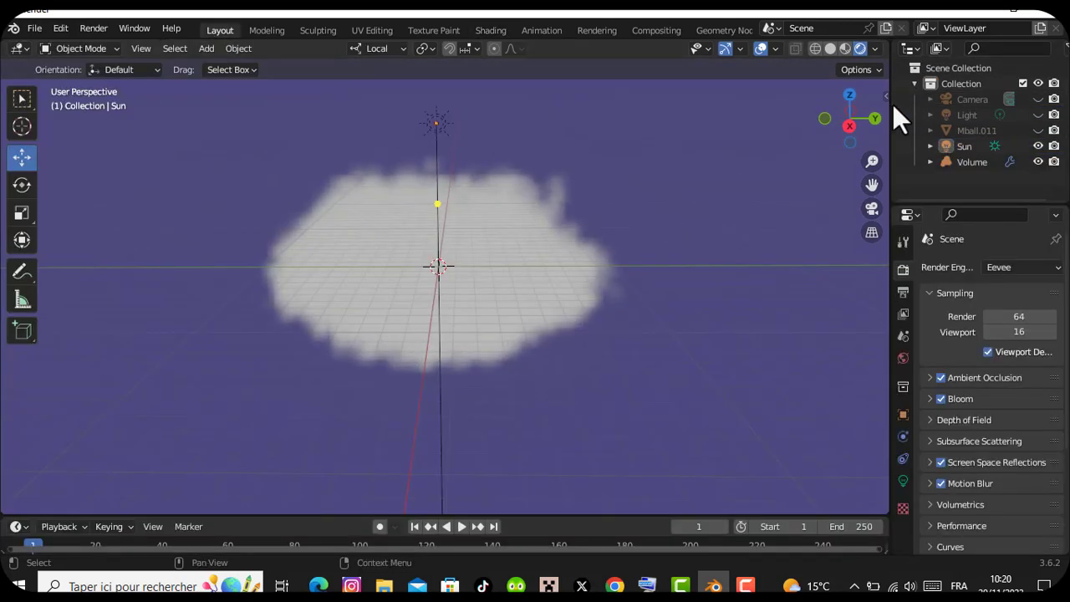
left_click_drag(862, 113, 861, 123)
left_click_drag(872, 159, 871, 196)
key("KP_0")
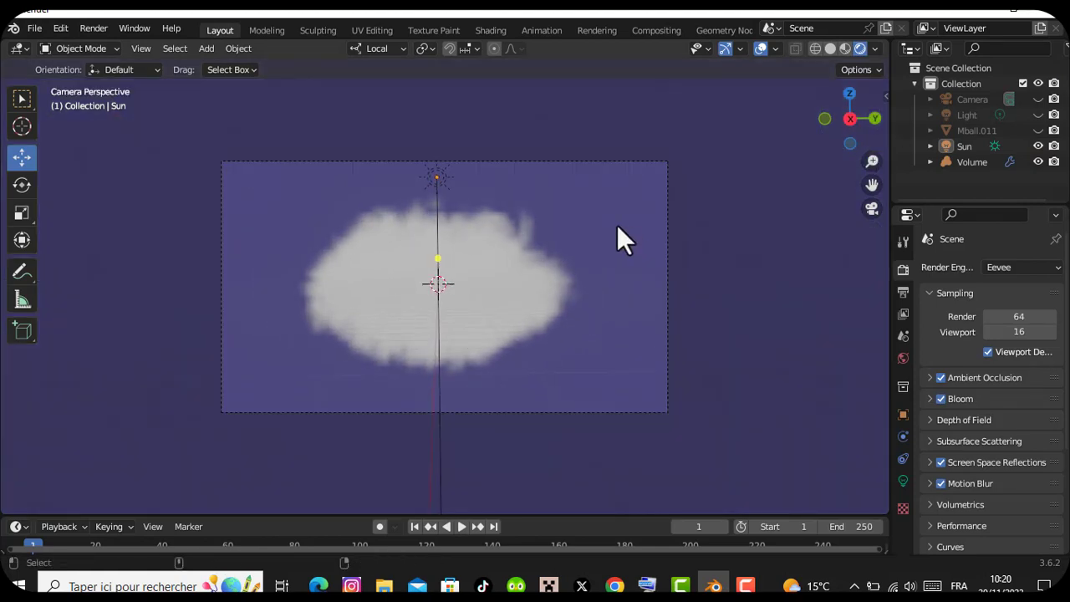
Render a still image, examine the whole cloud in it and close the render window
left_click(98, 31)
left_click(119, 45)
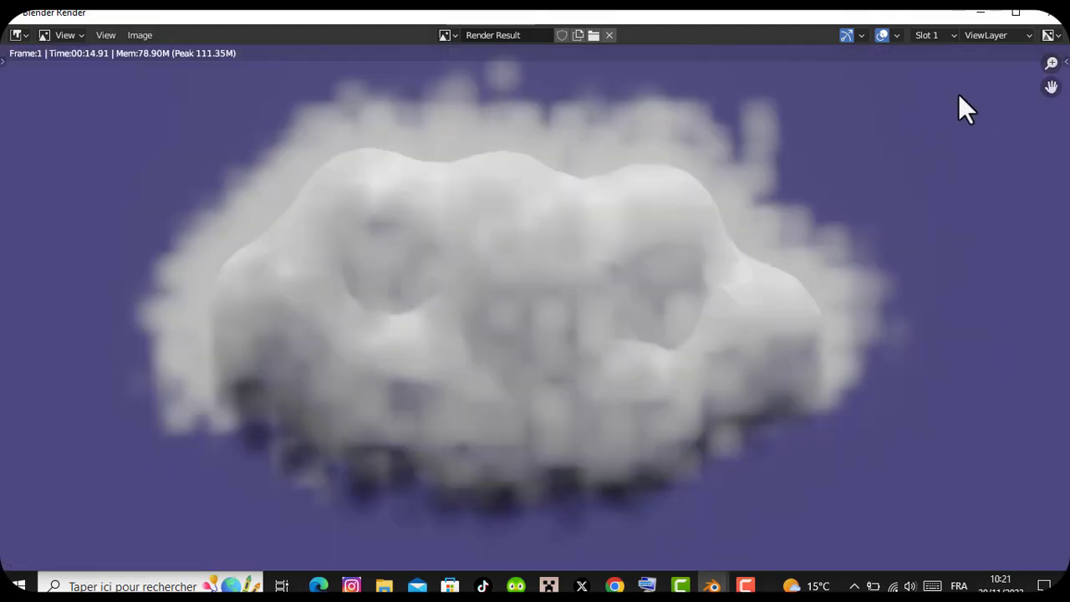
left_click_drag(1050, 64, 1050, 139)
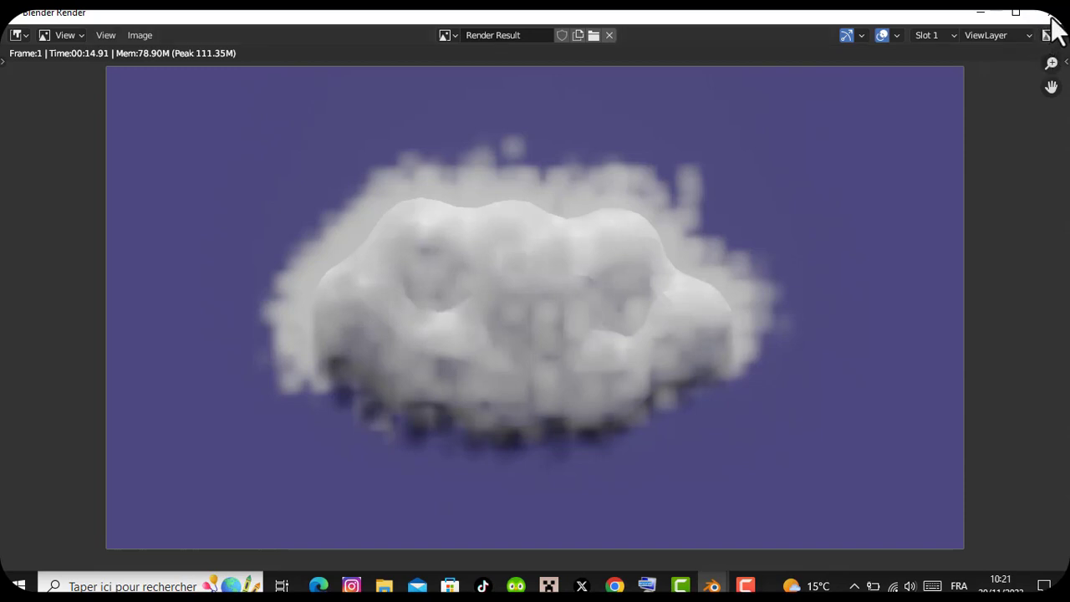
key("Escape")
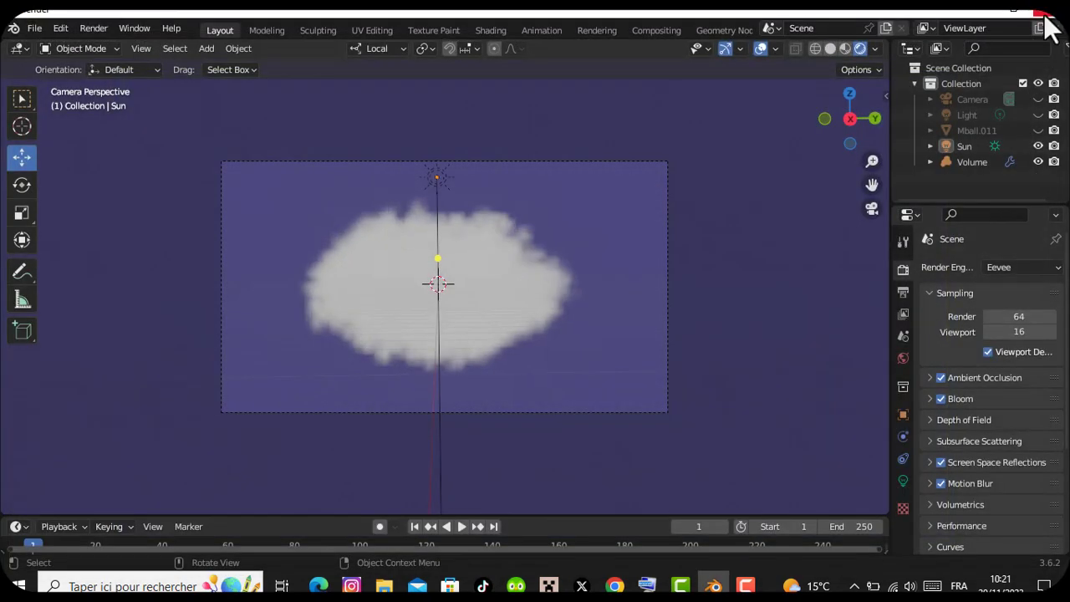
Unhide Mball.011 in the viewport and turn off its visibility in renders
left_click(977, 131)
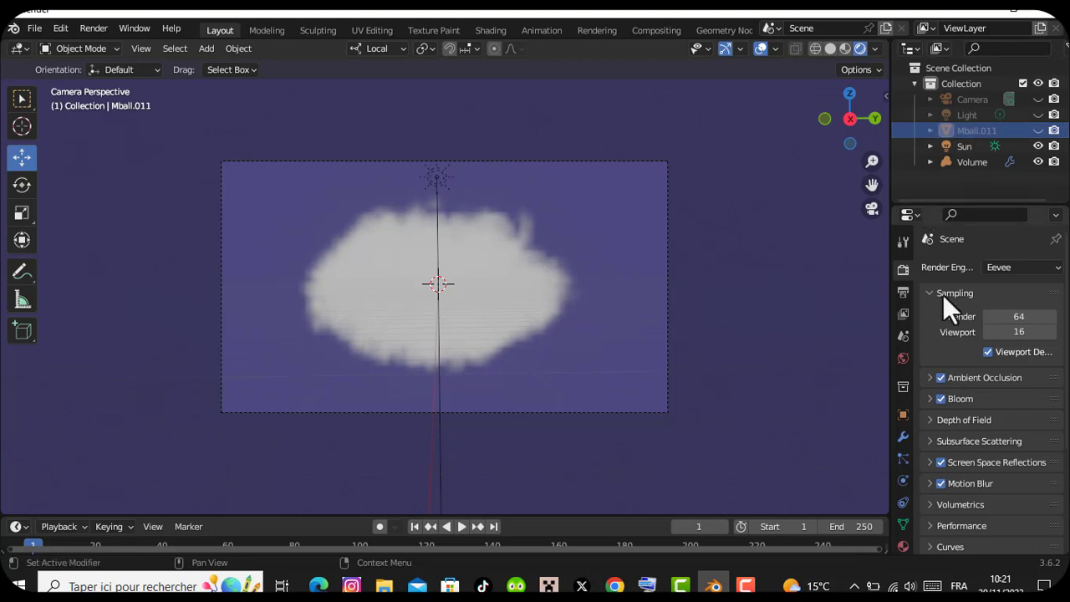
scroll(1064, 284, "down", 4)
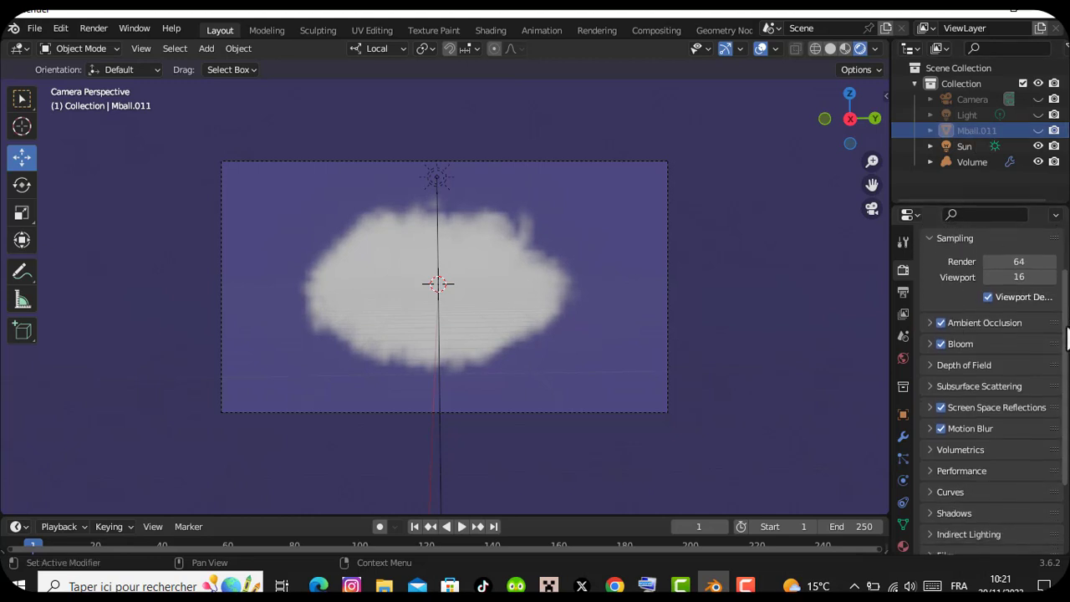
scroll(1063, 284, "up", 4)
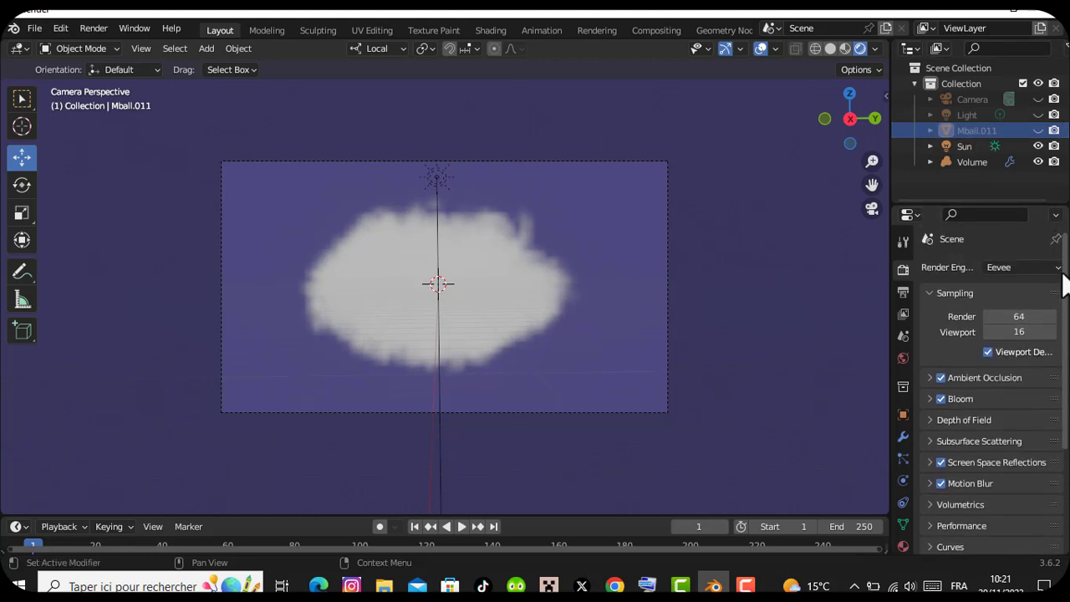
left_click(1039, 130)
left_click(903, 415)
scroll(940, 468, "down", 3)
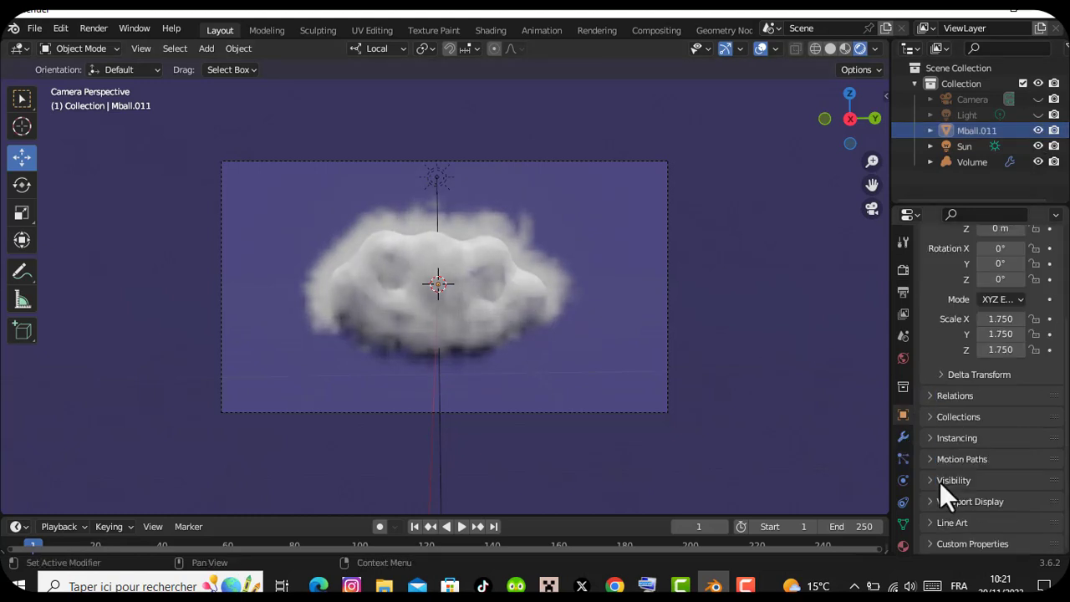
left_click(941, 480)
scroll(970, 465, "down", 3)
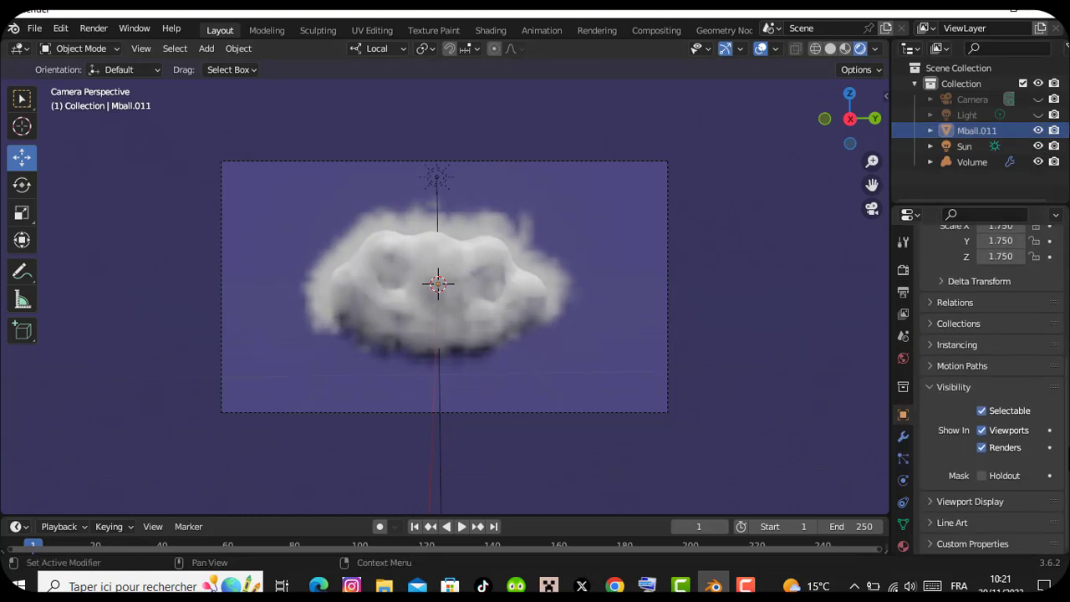
left_click(982, 448)
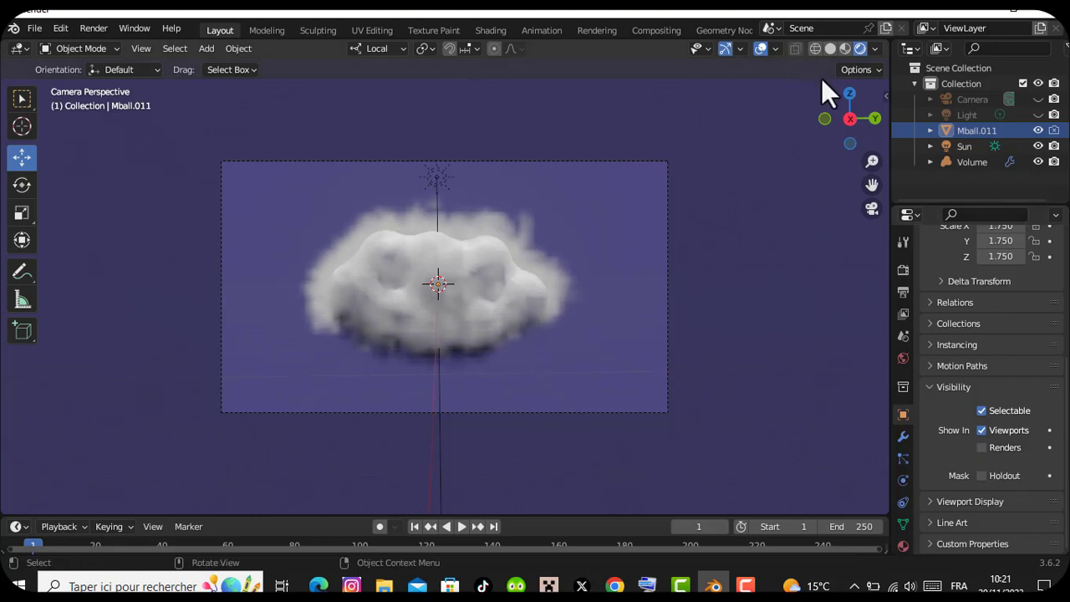
Keep Mball.011 selectable and hide it in the viewport again
left_click(982, 411)
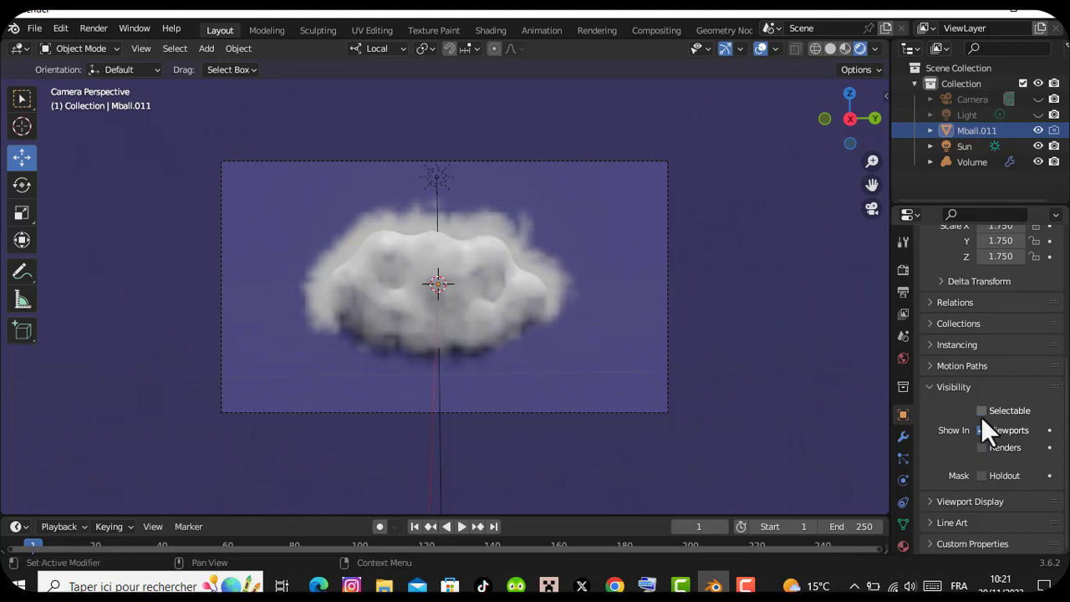
left_click(982, 412)
left_click(1038, 130)
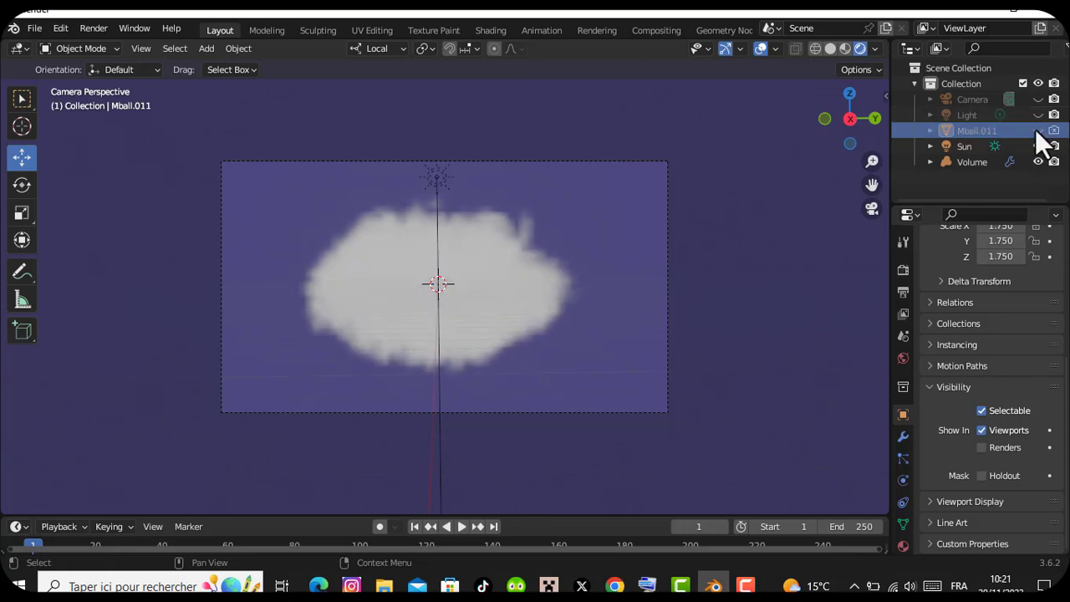
Render the image again without the metaball mesh and view the whole result
left_click(87, 27)
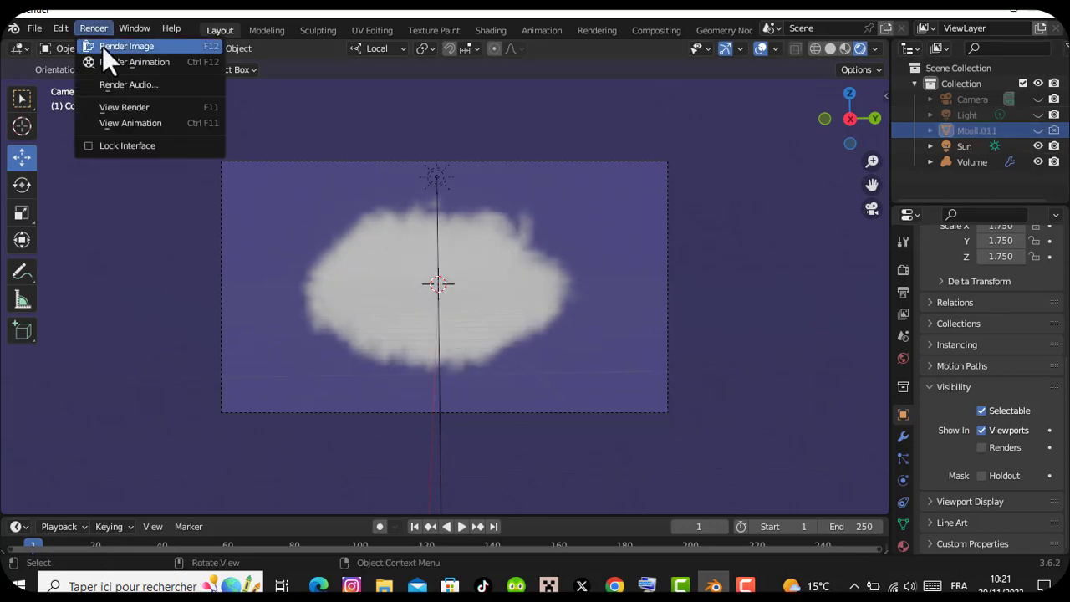
left_click(102, 46)
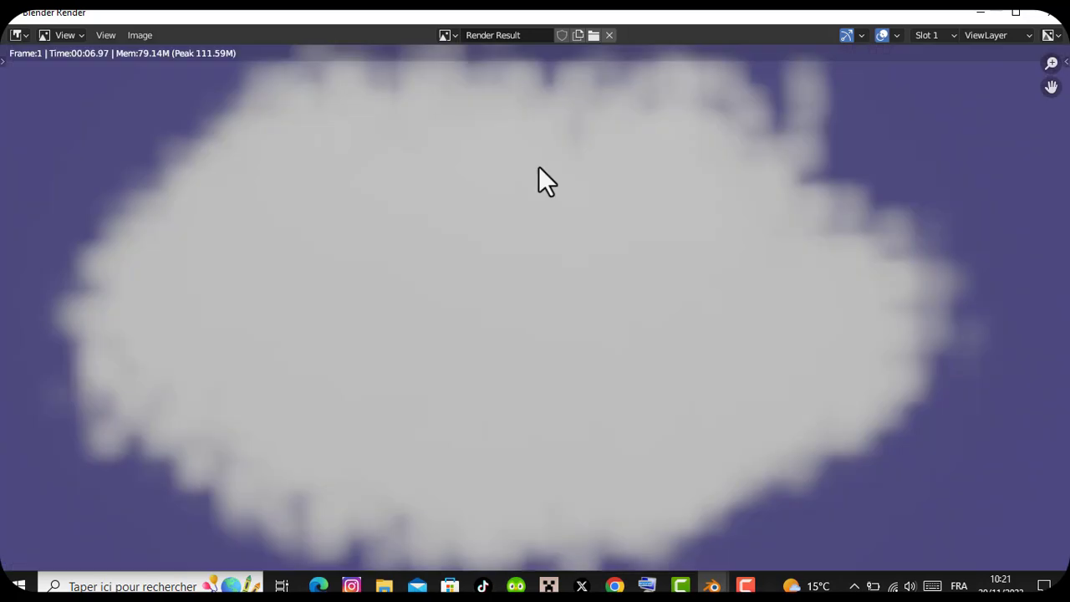
left_click_drag(1051, 66, 1051, 140)
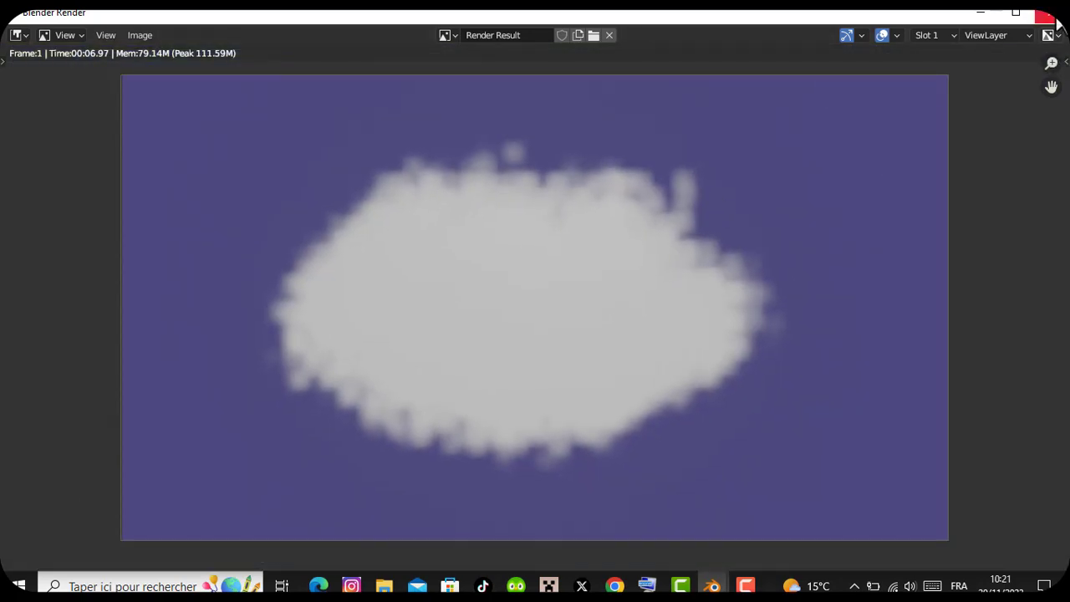